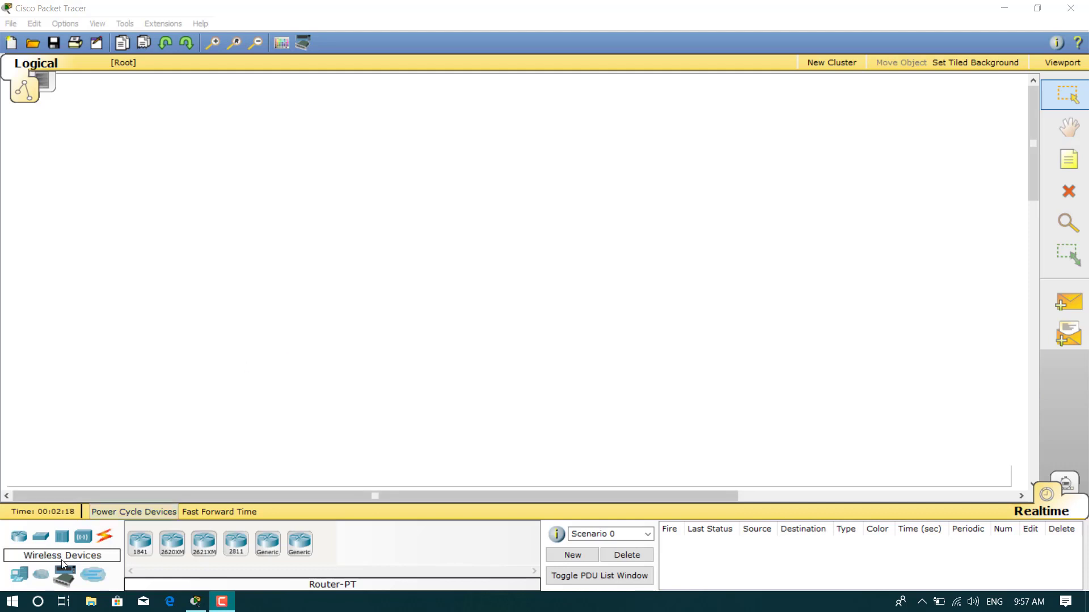
# Place a Linksys-WRT300N wireless router near the top centre of the workspace
pyautogui.click(83, 538)
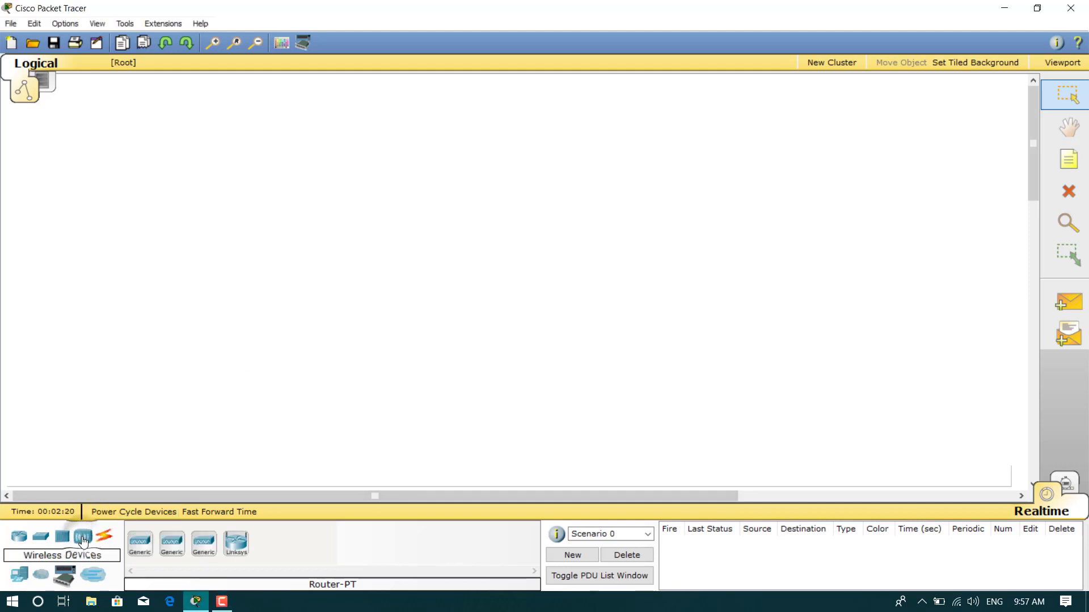
pyautogui.click(235, 542)
pyautogui.click(372, 306)
pyautogui.moveTo(373, 309); pyautogui.dragTo(419, 203)
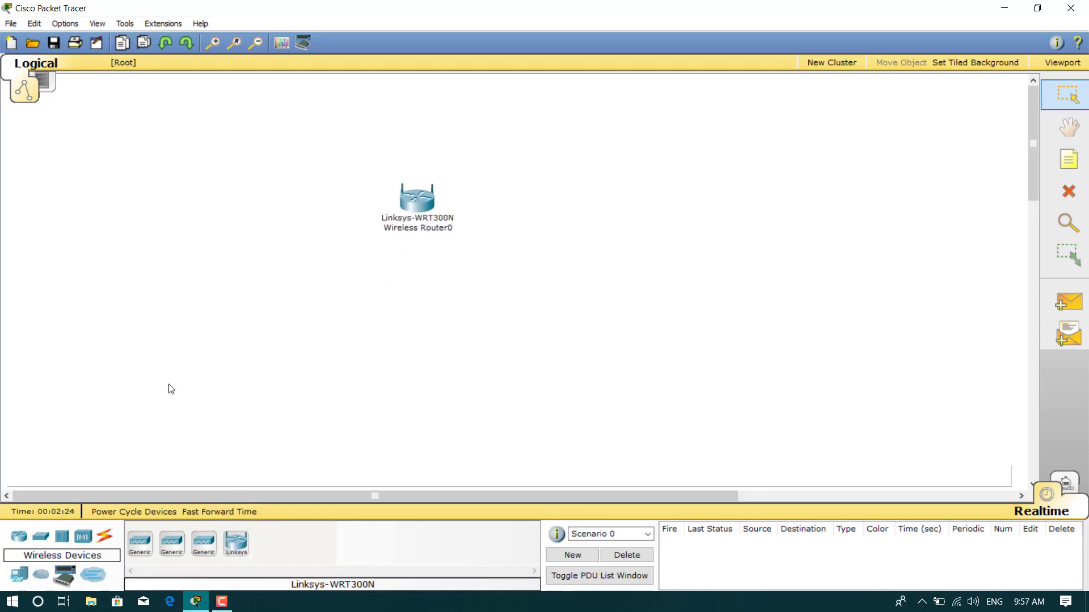
# Add two Laptop-PT devices, Laptop0 and Laptop1, side by side below the router
pyautogui.click(19, 578)
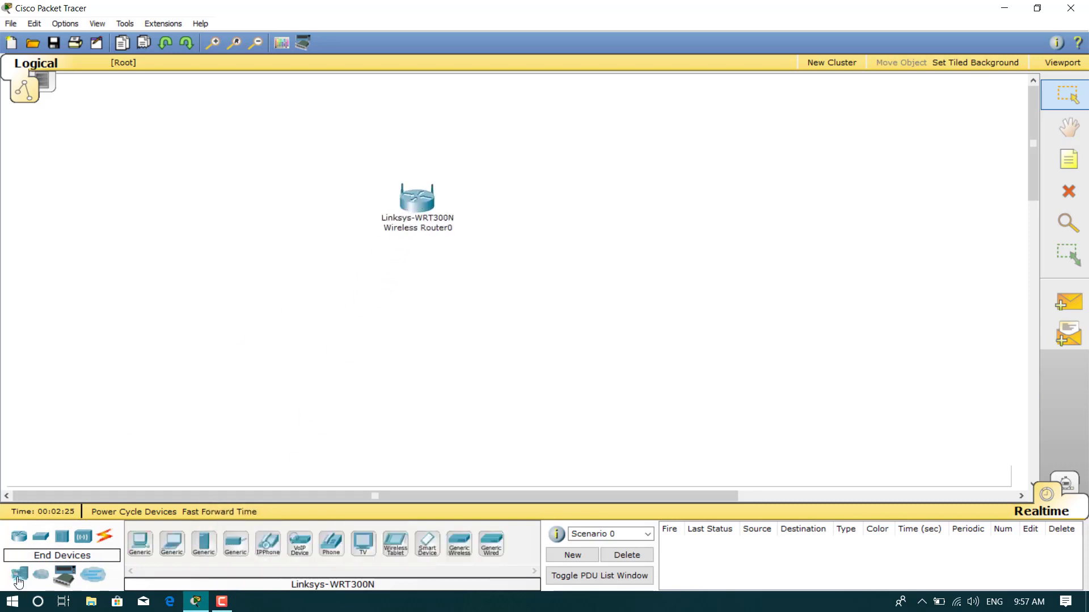
pyautogui.click(171, 541)
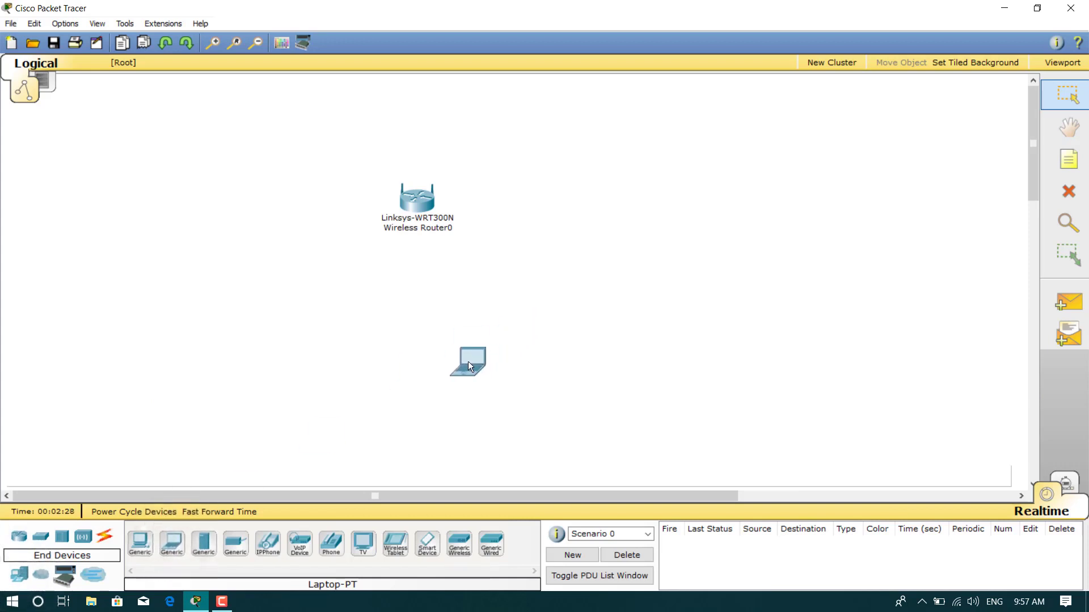
pyautogui.click(468, 362)
pyautogui.click(172, 549)
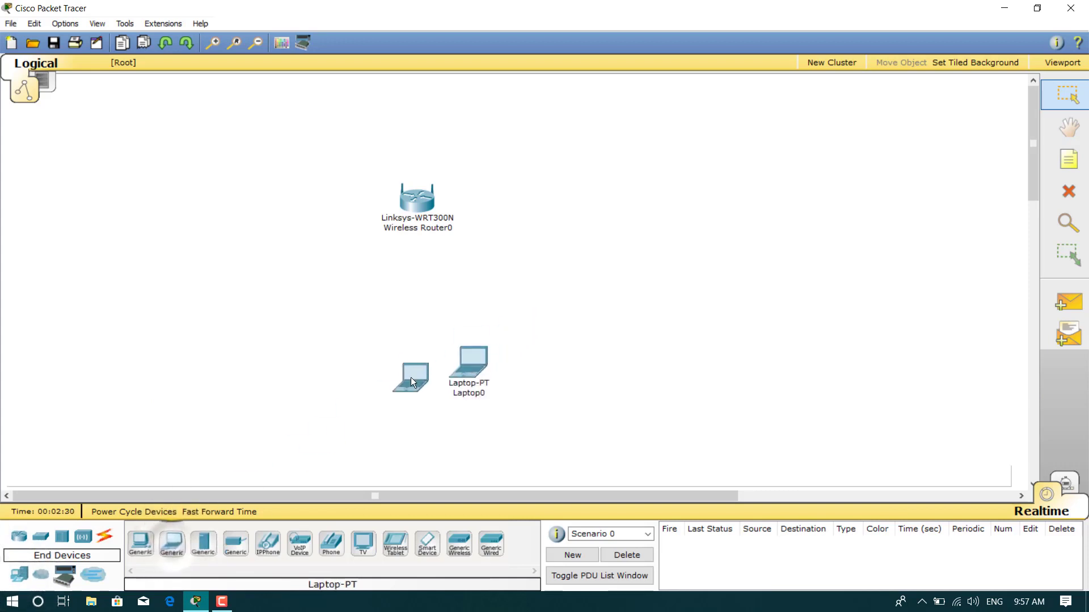
pyautogui.click(352, 369)
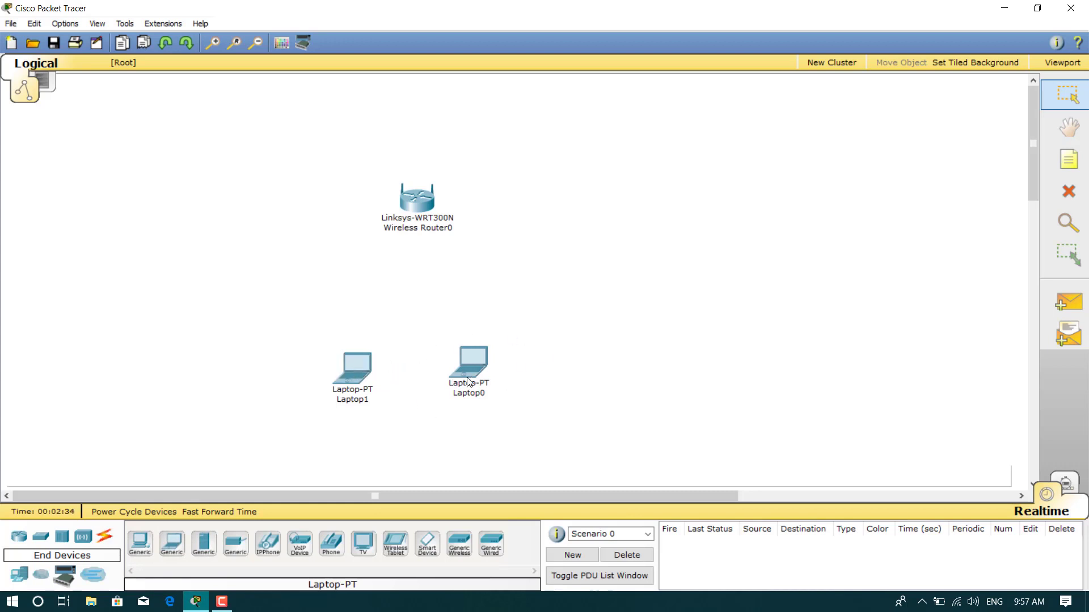
# Power off Laptop0, swap its Ethernet module for a Linksys-WPC300N wireless card, and power it on
pyautogui.click(474, 360)
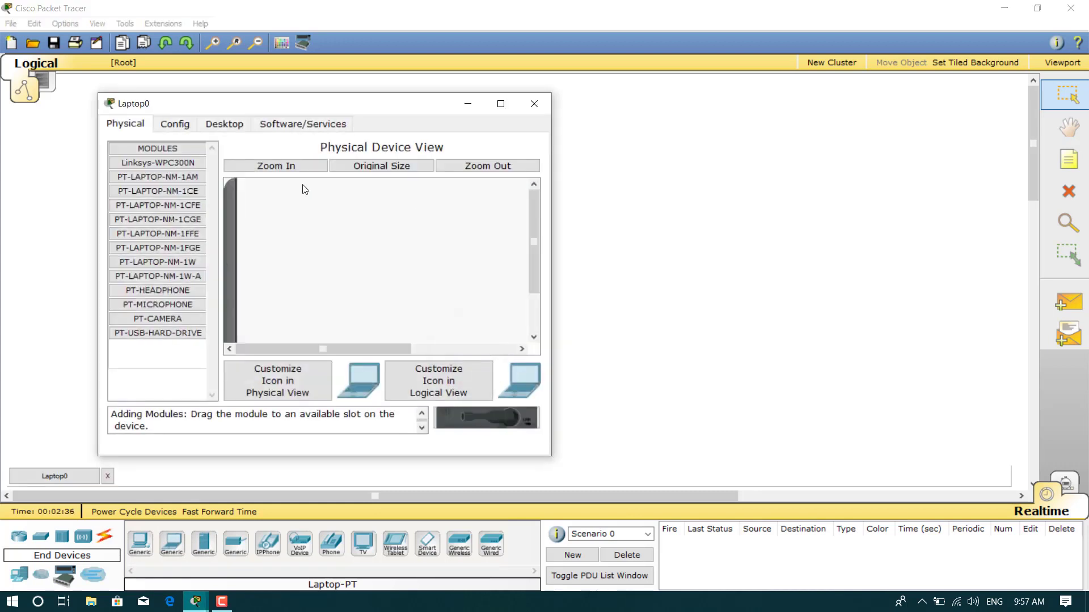
pyautogui.click(536, 250)
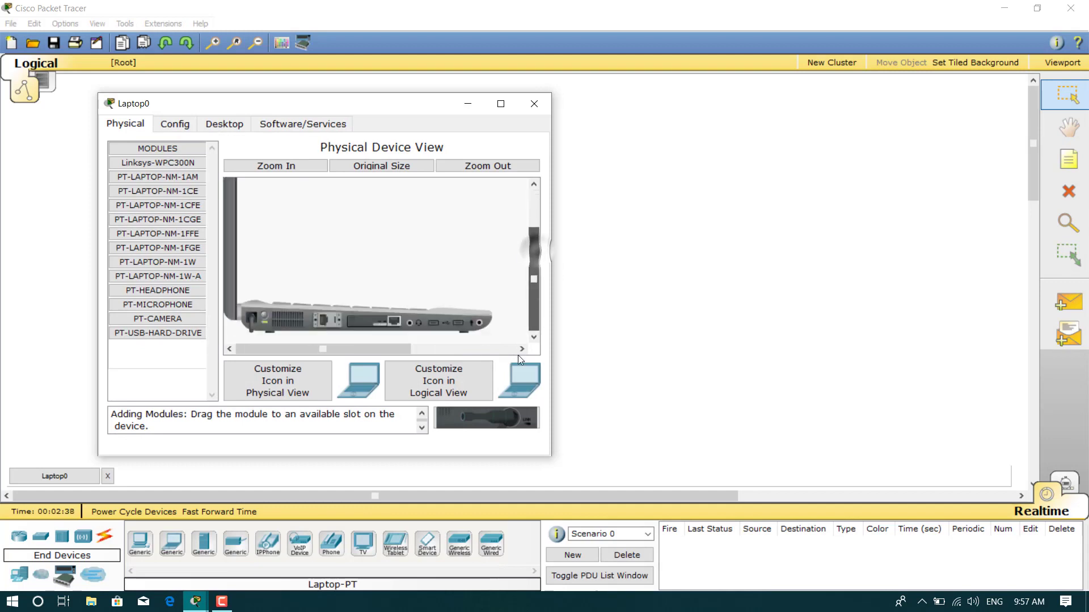
pyautogui.click(264, 315)
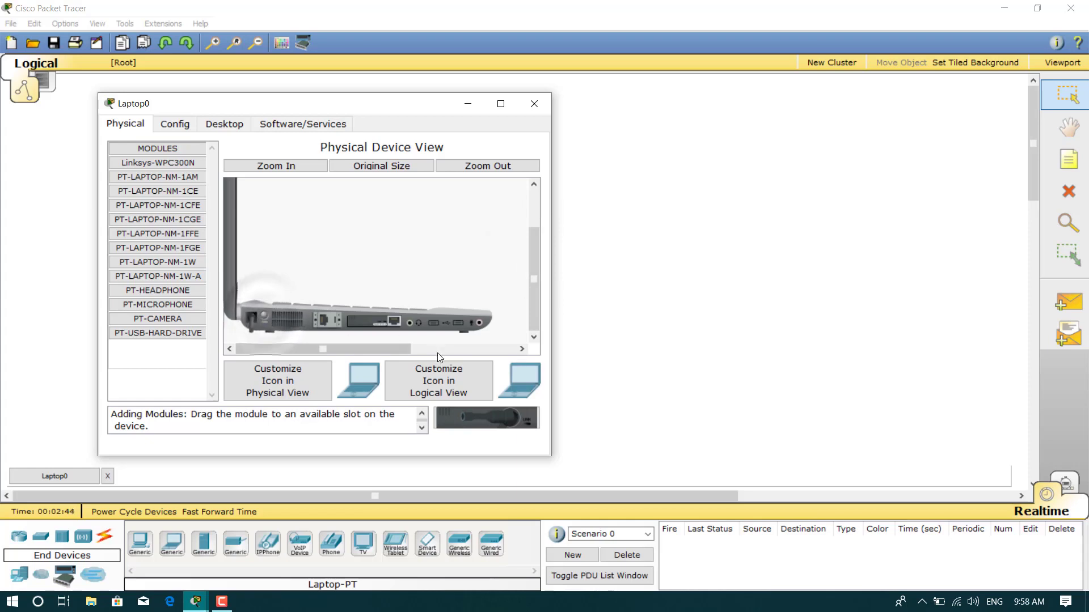
pyautogui.moveTo(387, 319)
pyautogui.mouseDown()
pyautogui.moveTo(485, 417)
pyautogui.moveTo(380, 338)
pyautogui.moveTo(374, 321)
pyautogui.mouseUp()
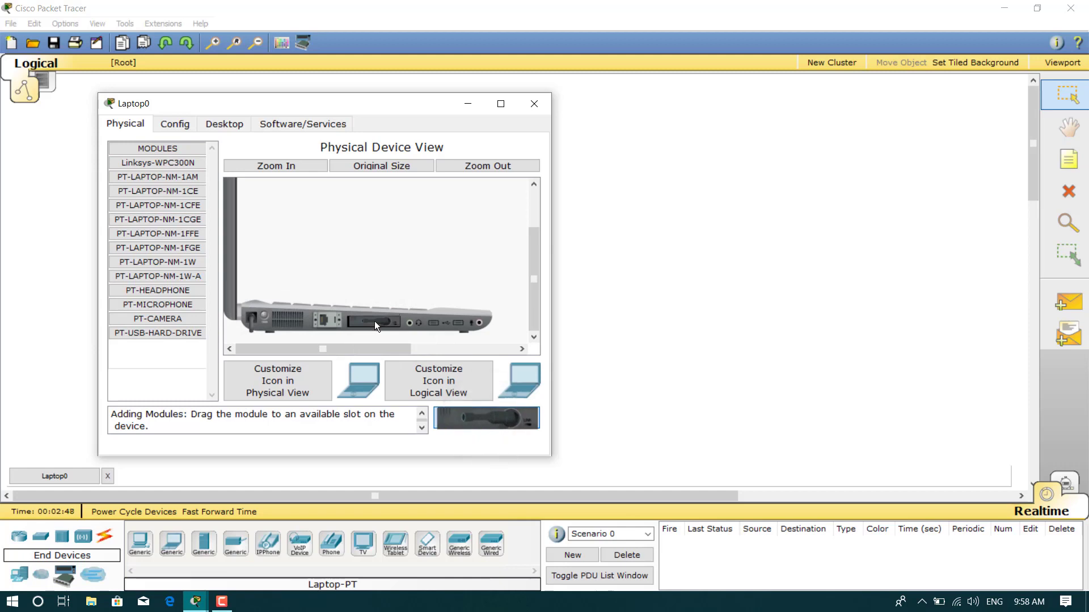
pyautogui.click(265, 316)
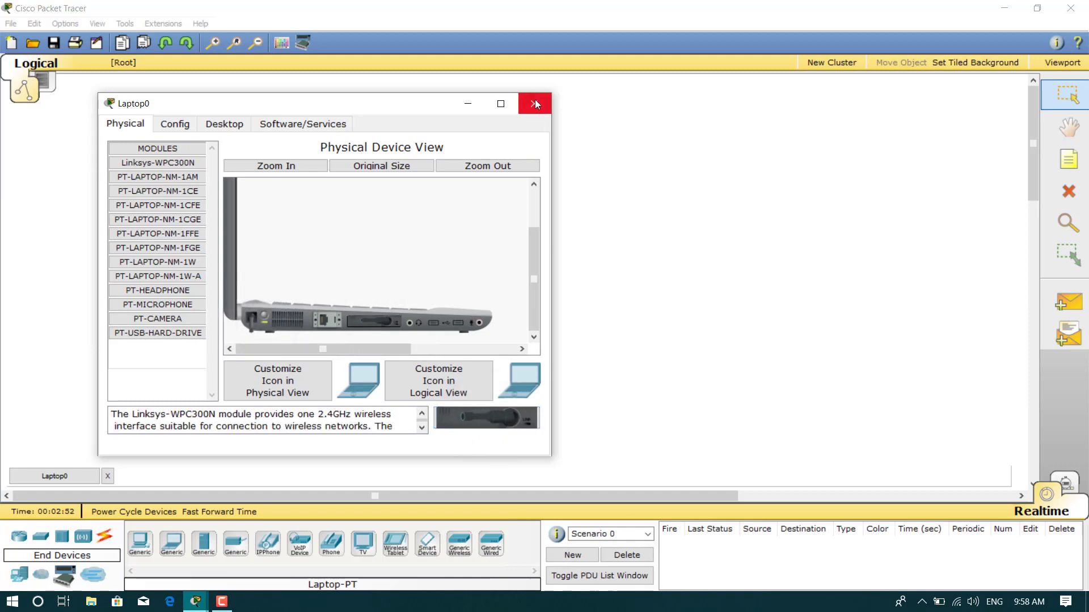
pyautogui.click(535, 104)
# Swap Laptop1's wired module for a Linksys-WPC300N wireless card and power it back on
pyautogui.click(351, 375)
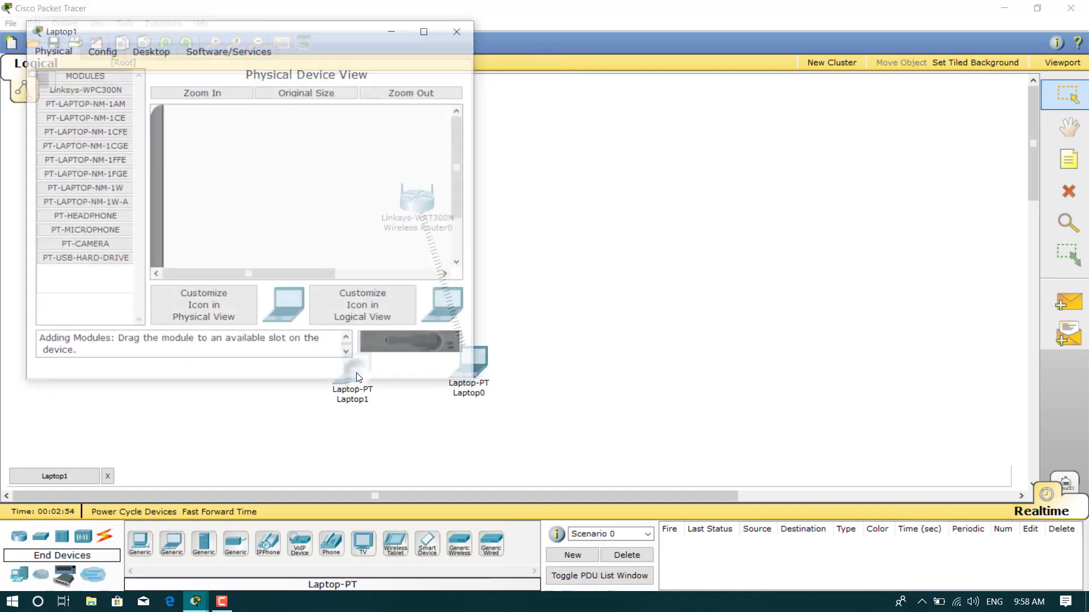
pyautogui.scroll(-3, 463, 179)
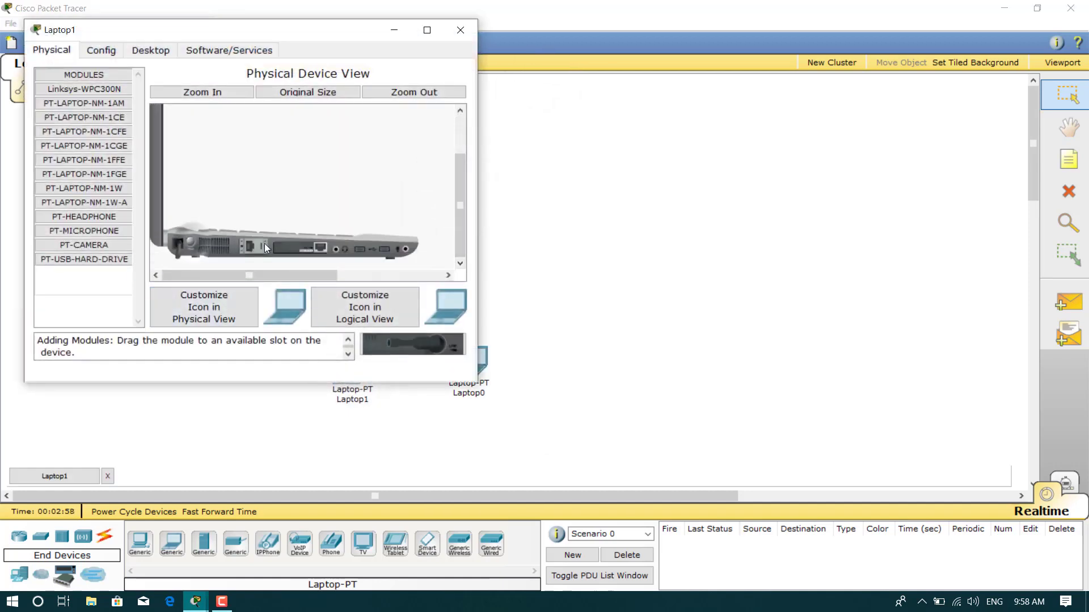
pyautogui.moveTo(301, 250); pyautogui.dragTo(260, 248)
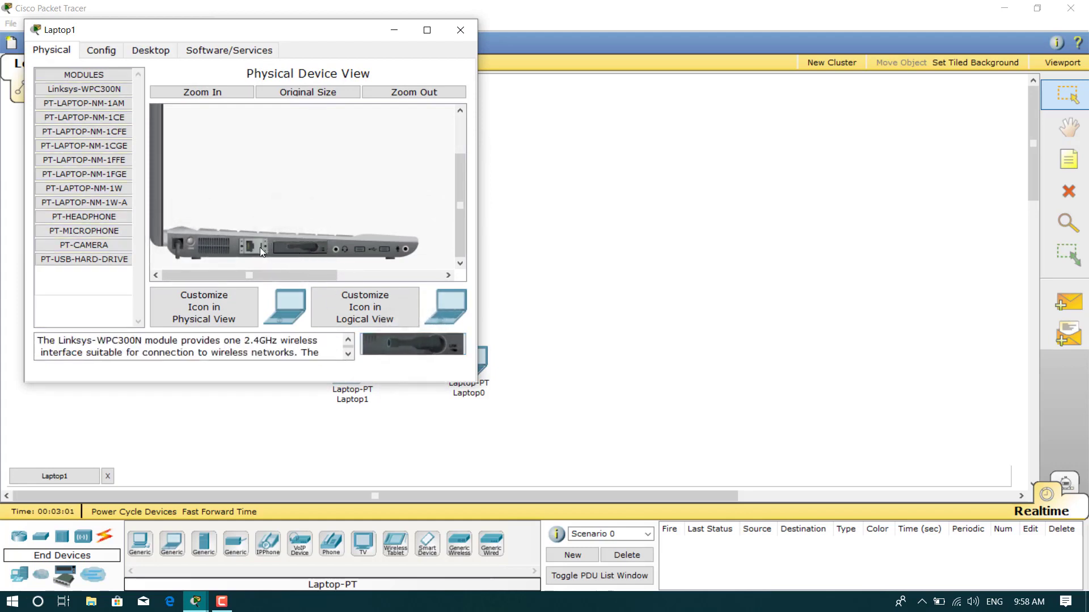
pyautogui.click(192, 240)
pyautogui.click(461, 30)
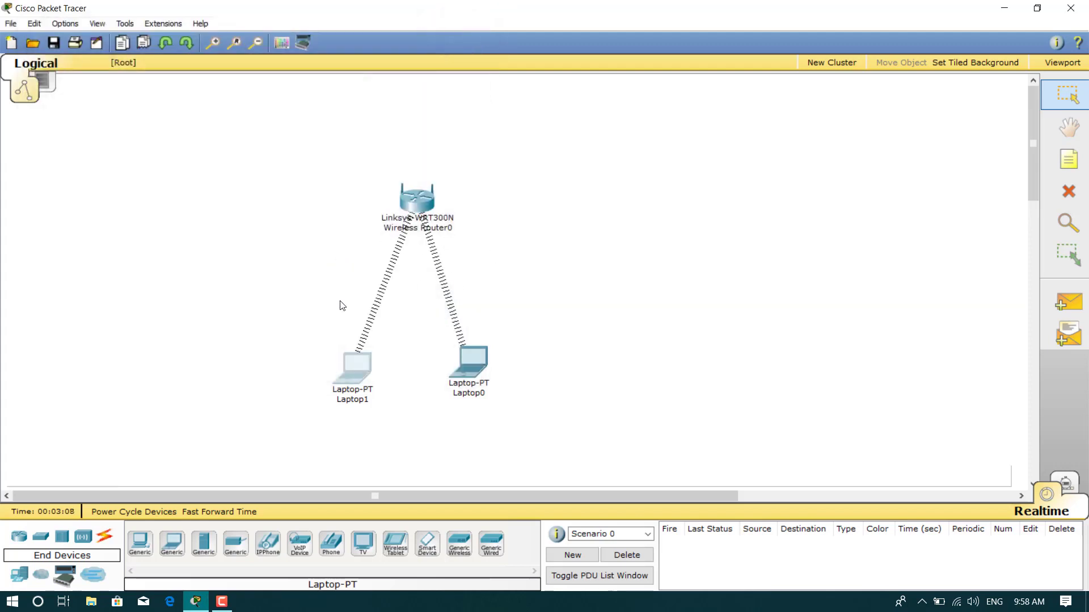
# Spread the laptops apart, verify router LAN 192.168.0.1/255.255.255.0, and confirm Laptop0 has 192.168.0.100
pyautogui.moveTo(352, 373); pyautogui.dragTo(332, 365)
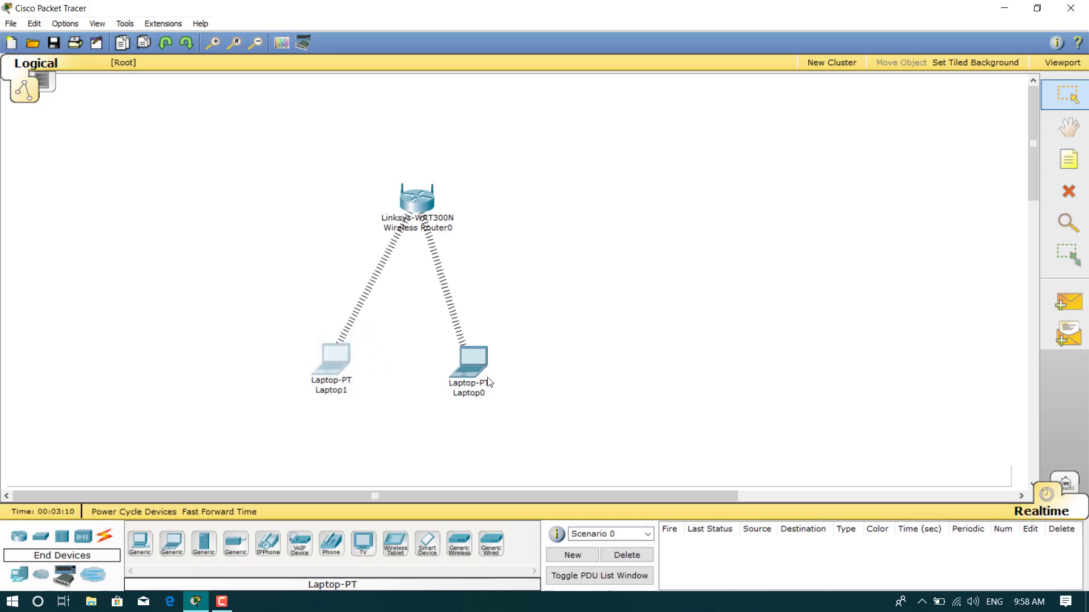
pyautogui.moveTo(488, 382); pyautogui.dragTo(505, 365)
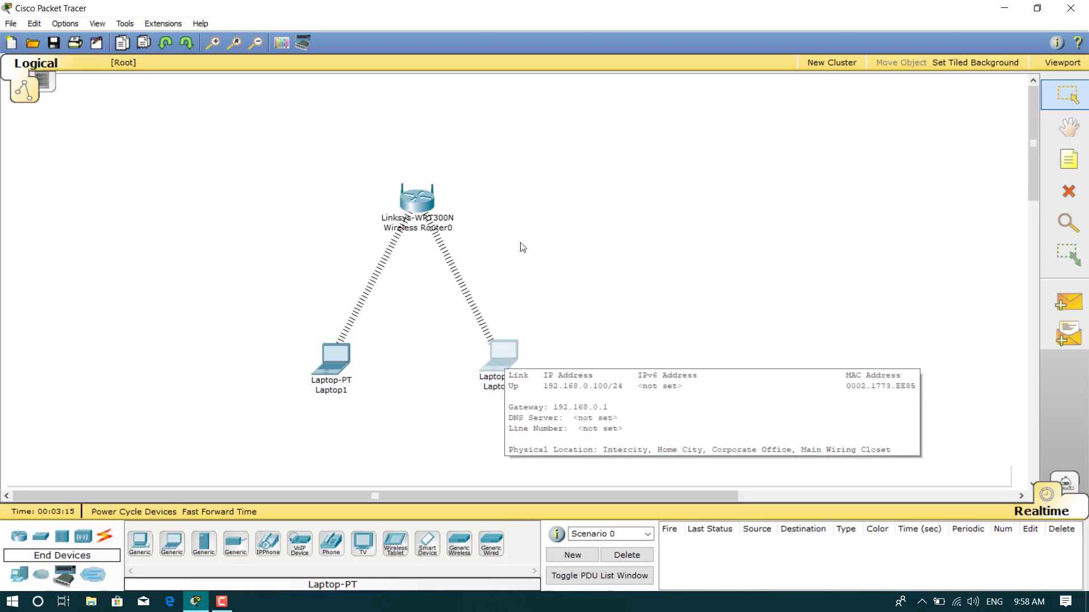
pyautogui.click(413, 206)
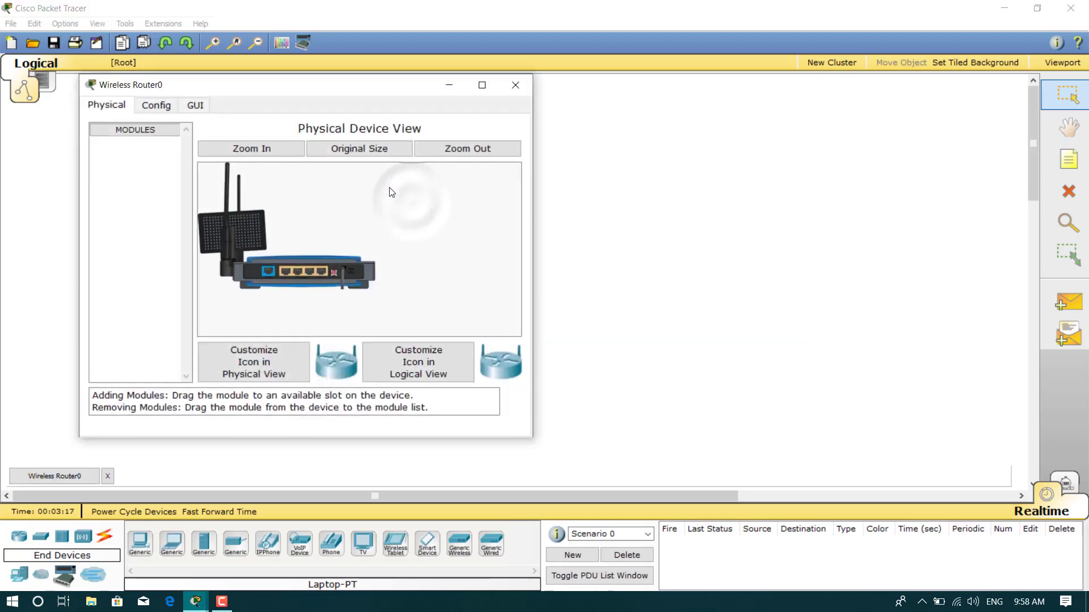
pyautogui.click(157, 108)
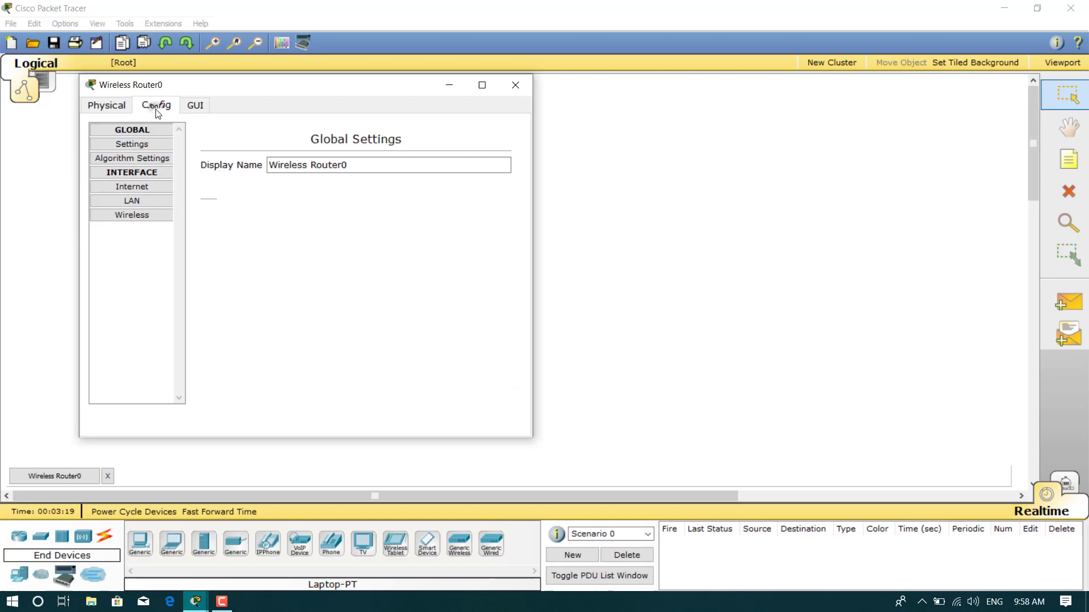
pyautogui.click(155, 200)
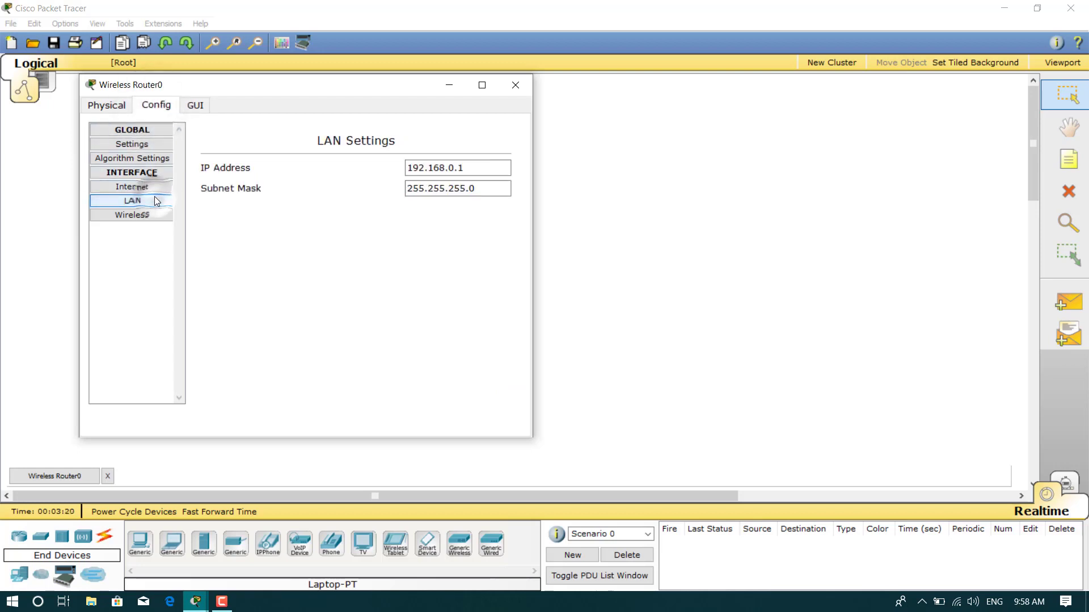
pyautogui.click(428, 168)
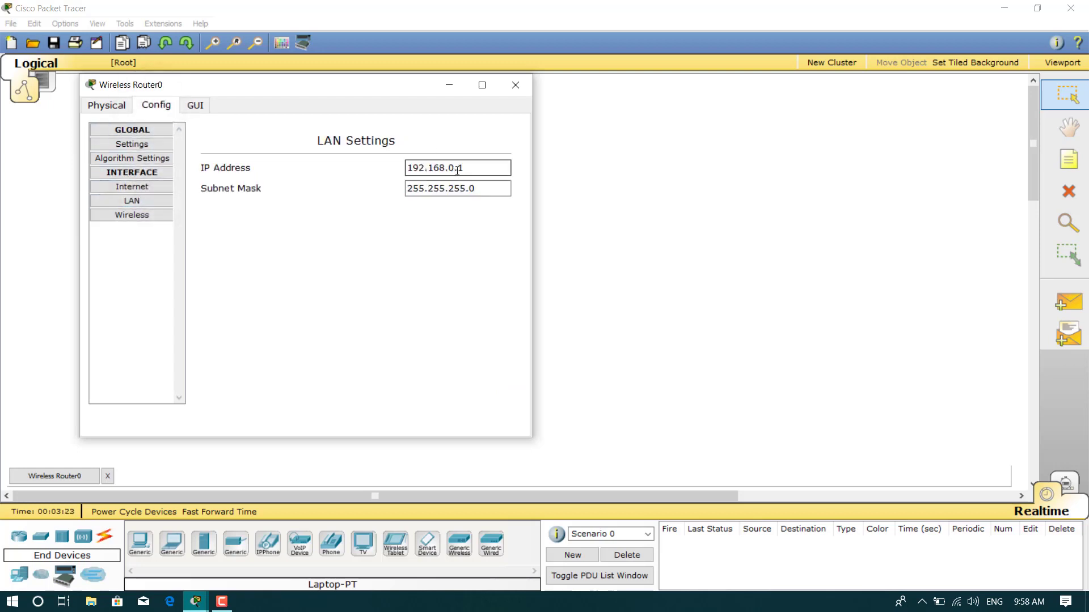
pyautogui.click(516, 84)
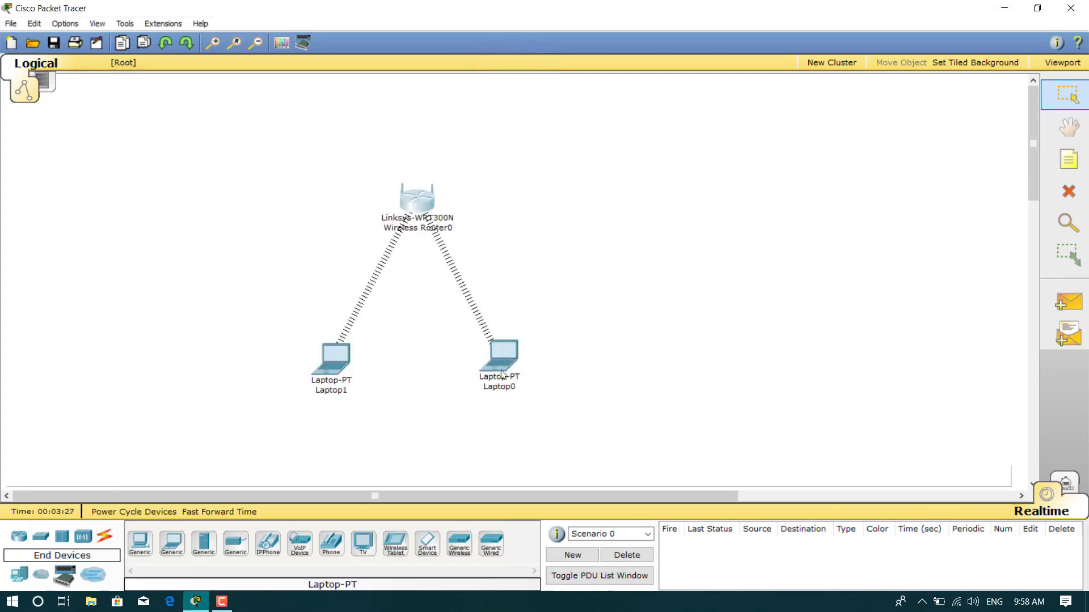
pyautogui.moveTo(500, 355)
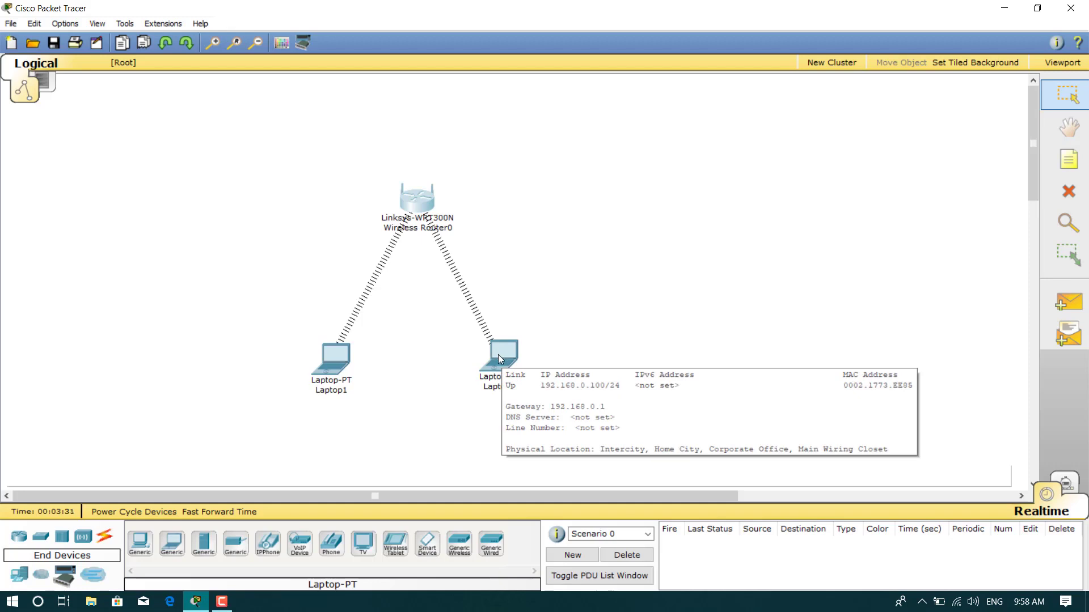
# Launch the Web Browser from Laptop0's Desktop applications
pyautogui.click(498, 355)
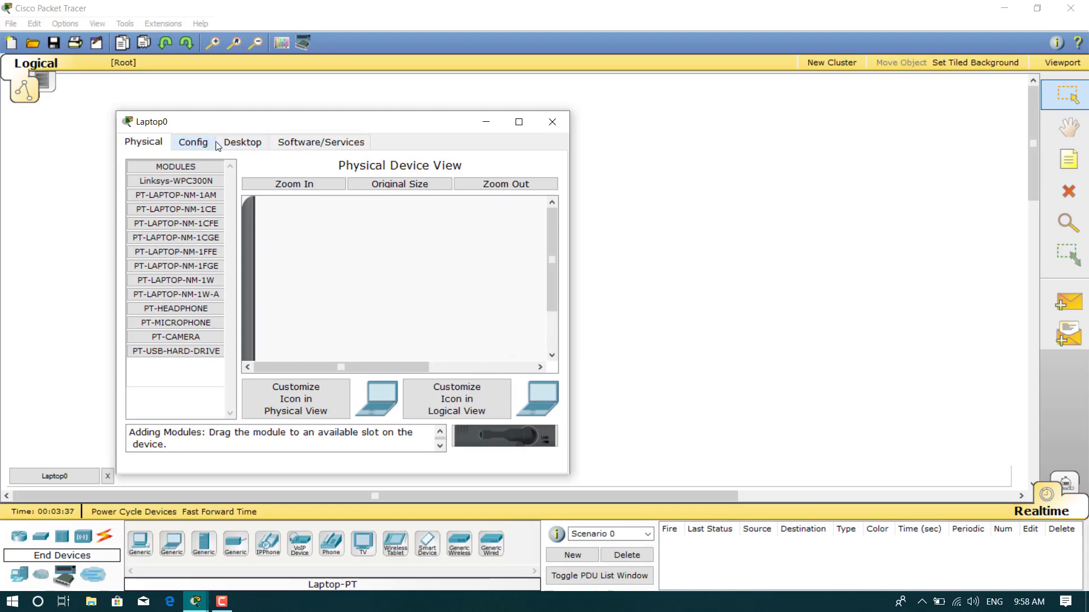
pyautogui.click(226, 145)
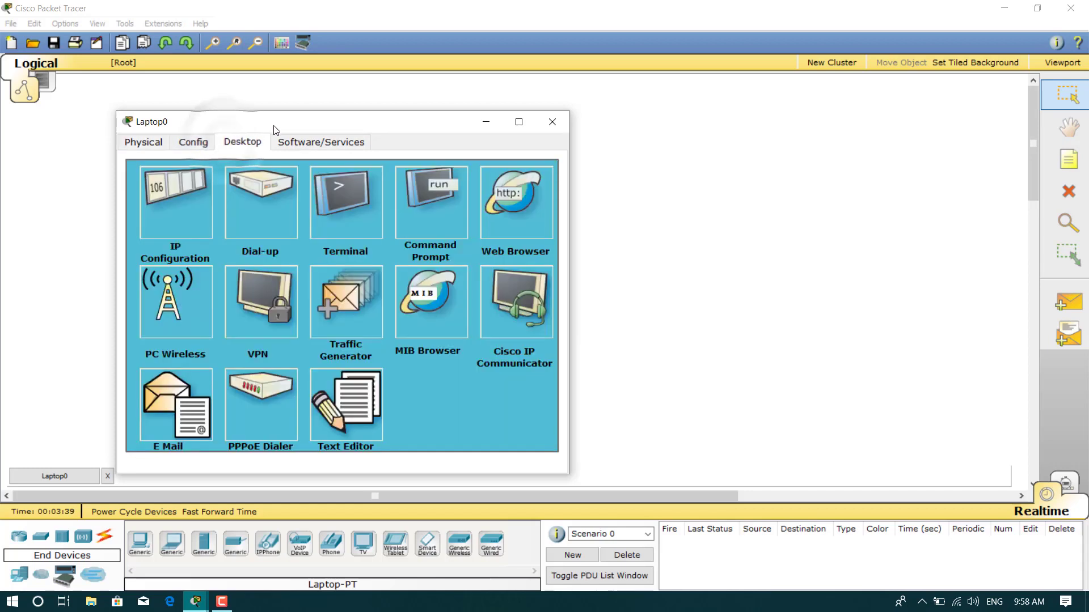
pyautogui.moveTo(275, 129); pyautogui.dragTo(396, 111)
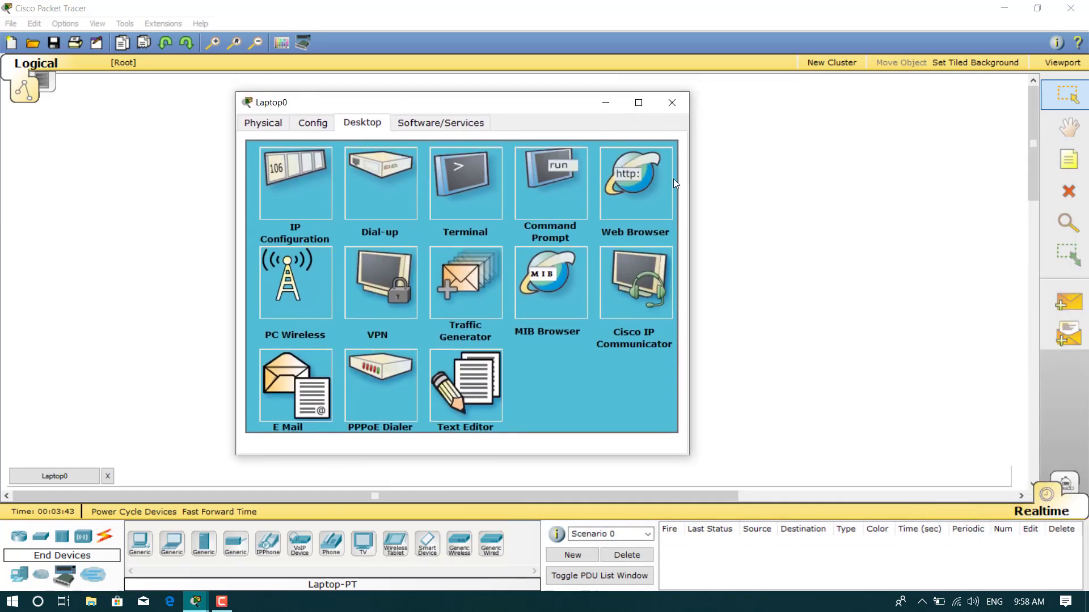
pyautogui.click(630, 183)
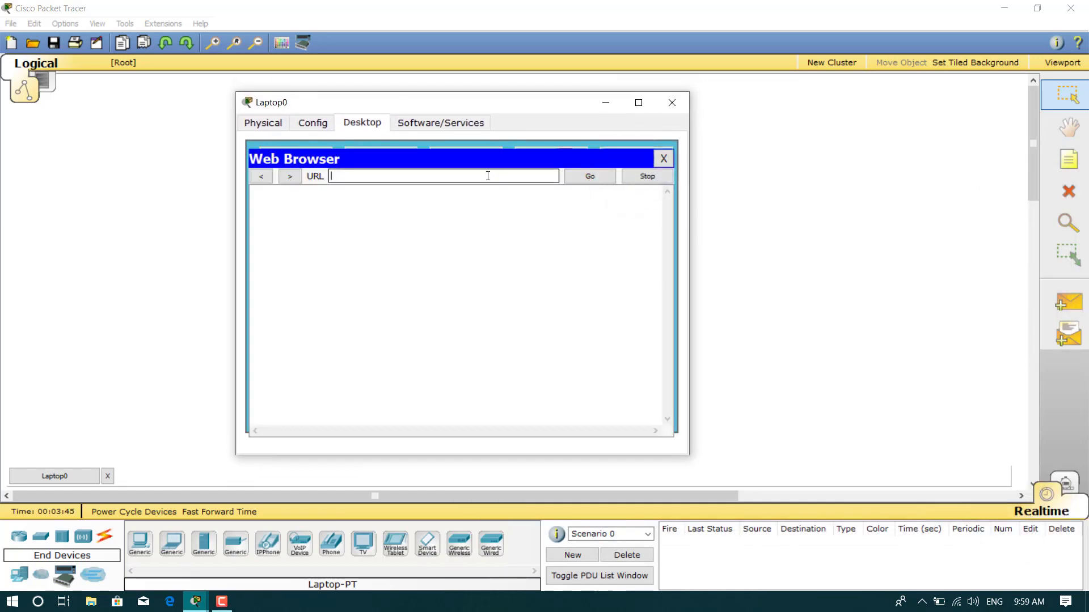
# Browse Laptop0 to 192.168.0.1 and enter the router's login user name and password
pyautogui.write('192.168.0.1')
pyautogui.click(576, 174)
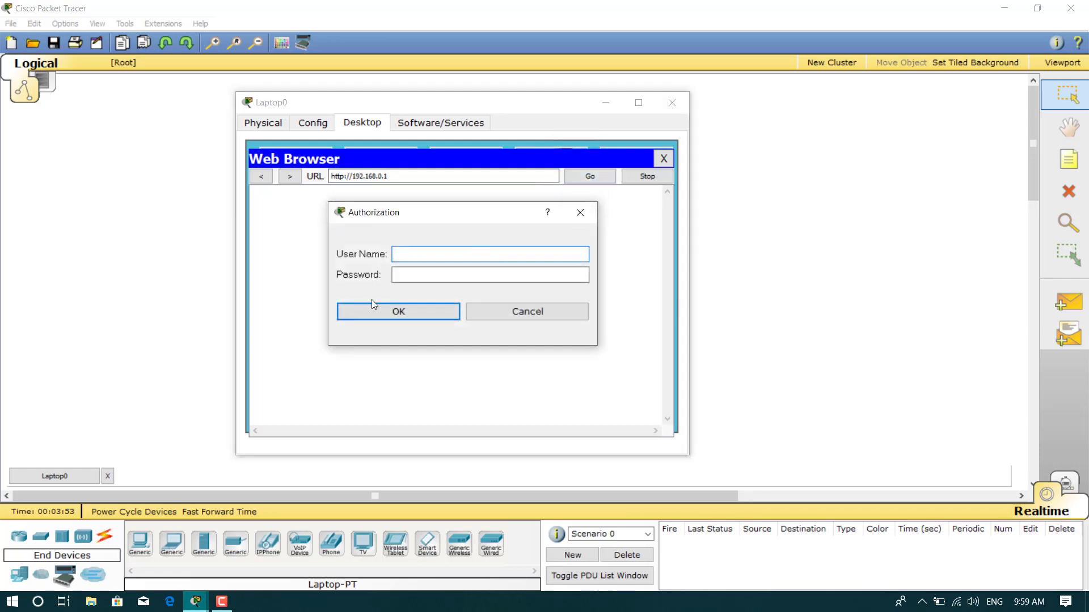
pyautogui.click(425, 249)
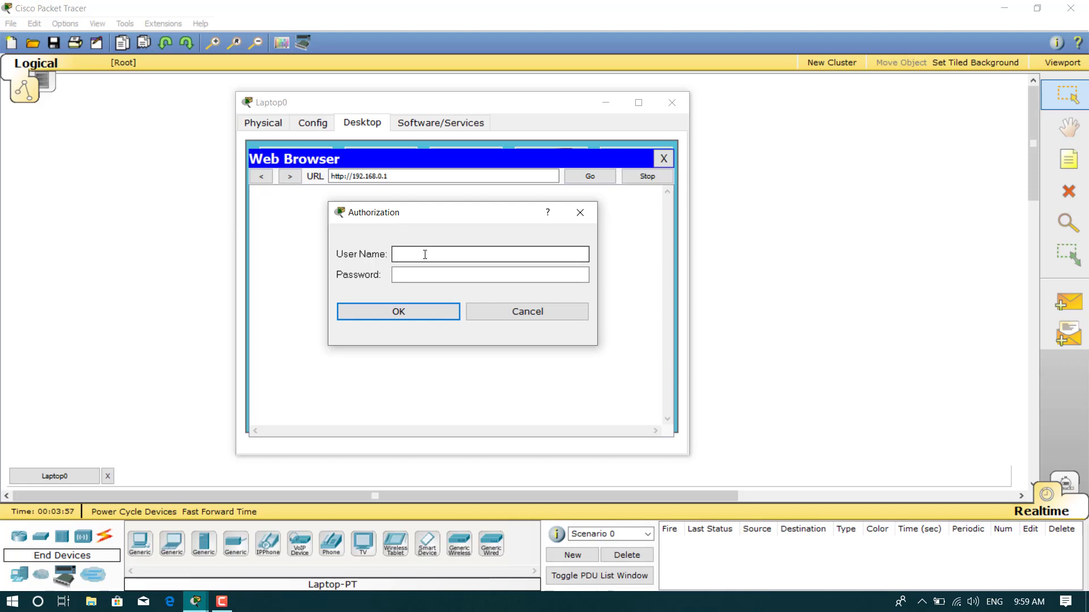
pyautogui.write('admin')
pyautogui.click(429, 274)
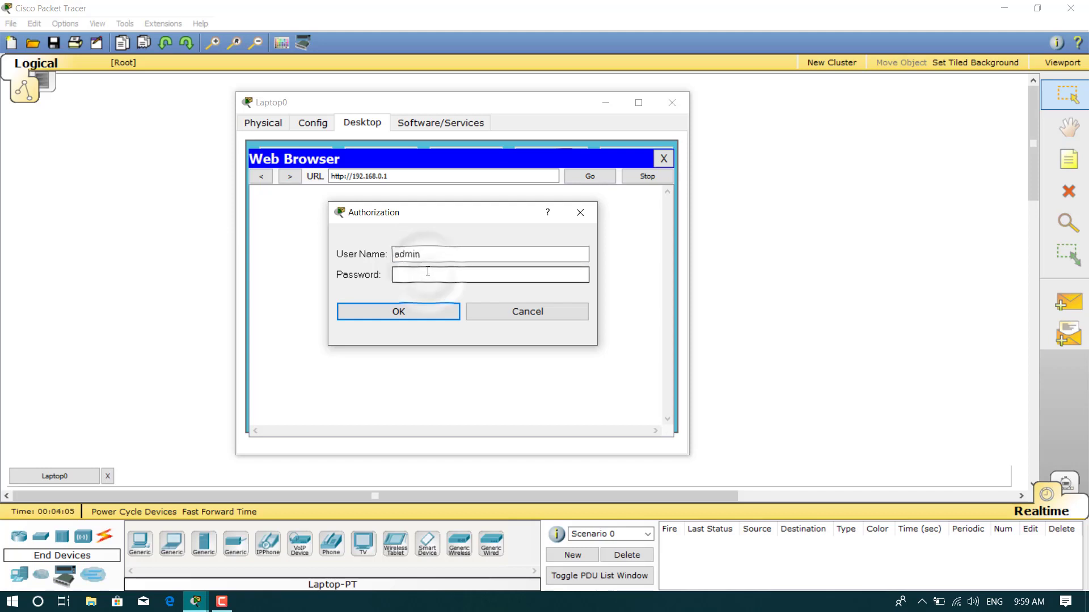
pyautogui.write('admin')
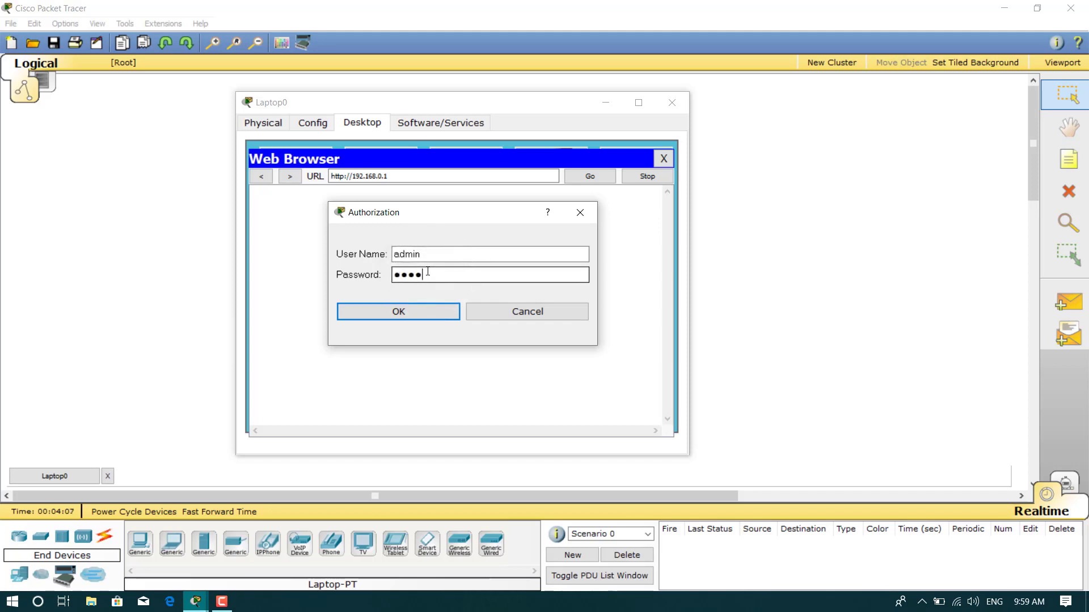
# Sign in and replace the Default SSID with the new network name in Basic Wireless Settings
pyautogui.click(426, 309)
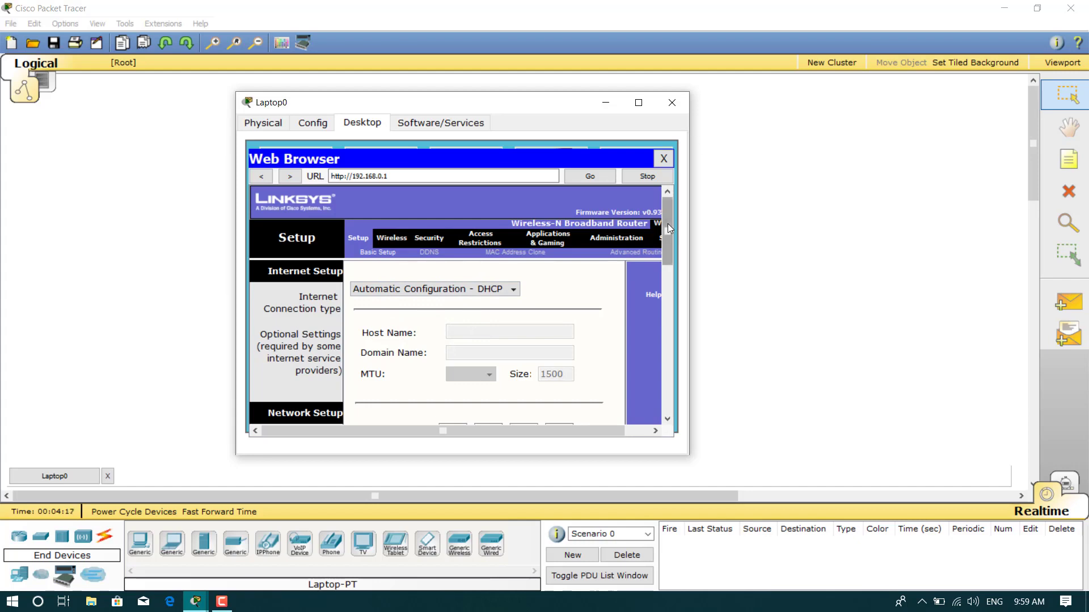
pyautogui.moveTo(668, 224)
pyautogui.mouseDown()
pyautogui.moveTo(664, 293)
pyautogui.moveTo(657, 214)
pyautogui.mouseUp()
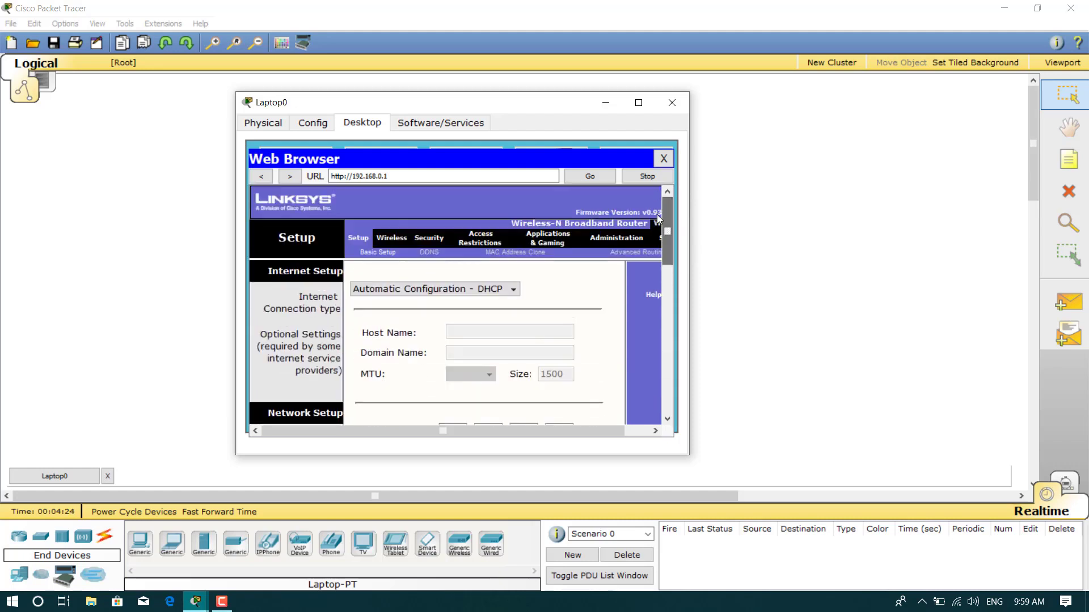
pyautogui.click(395, 241)
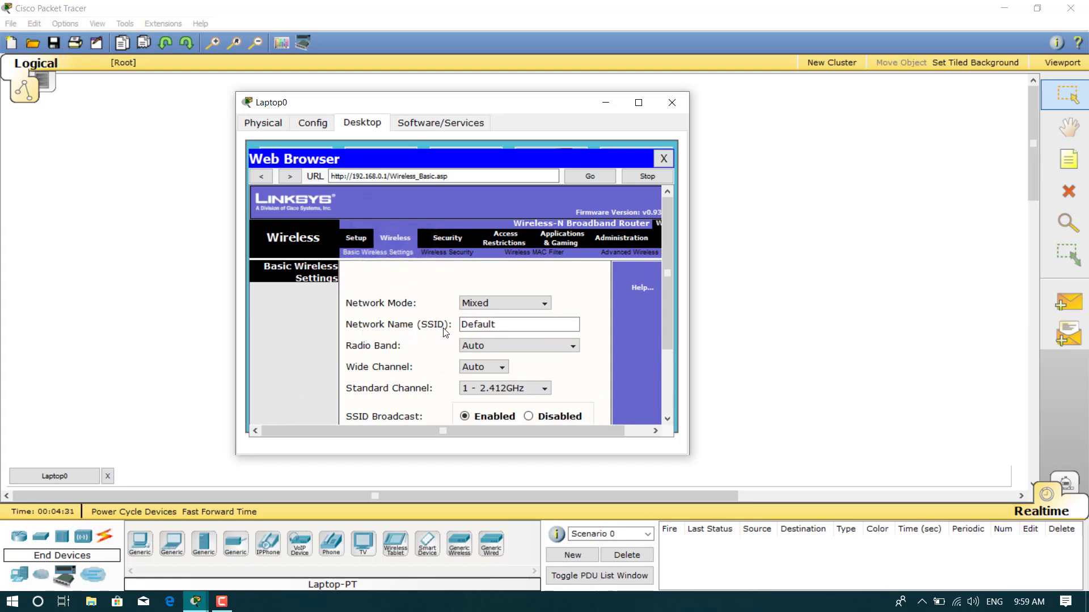
pyautogui.click(501, 322)
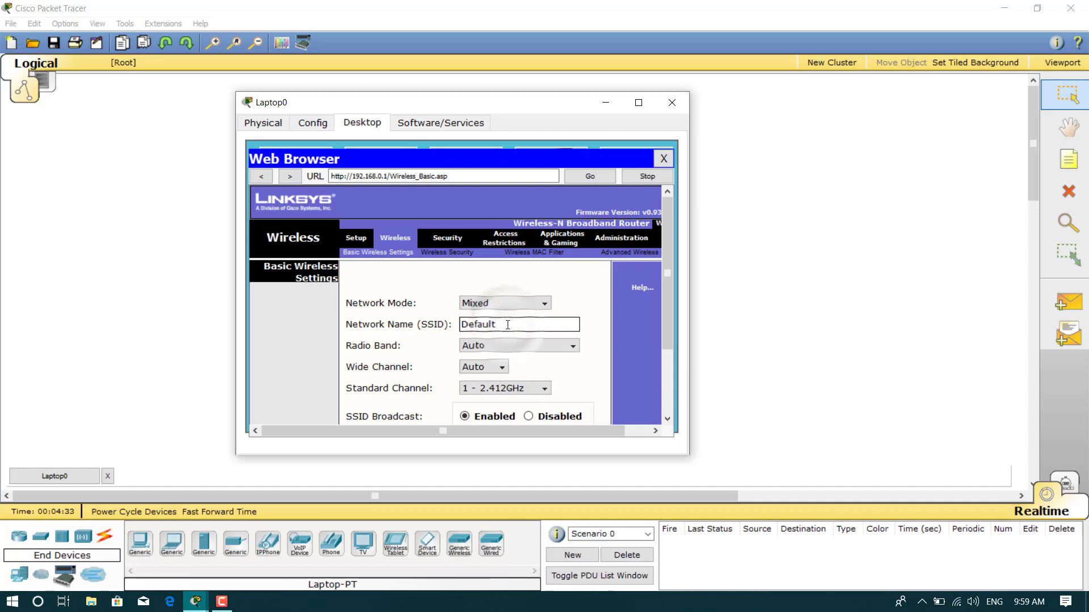
pyautogui.press('BackSpace')
pyautogui.press('BackSpace')
pyautogui.press('BackSpace')
pyautogui.press('BackSpace')
pyautogui.press('BackSpace')
pyautogui.press('BackSpace')
pyautogui.press('BackSpace')
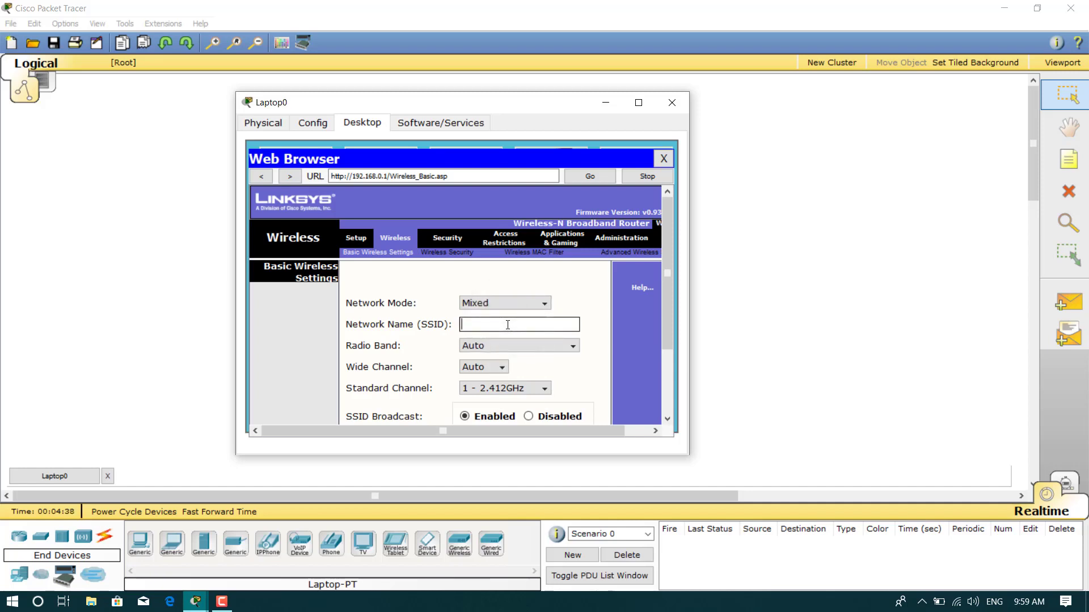
pyautogui.write('mhammad')
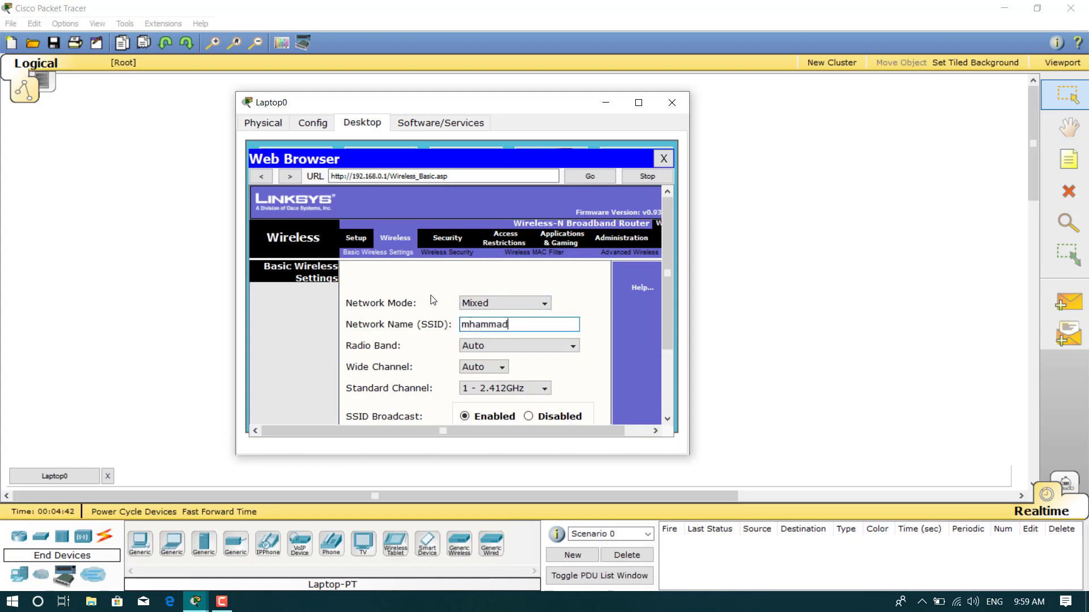
pyautogui.click(449, 258)
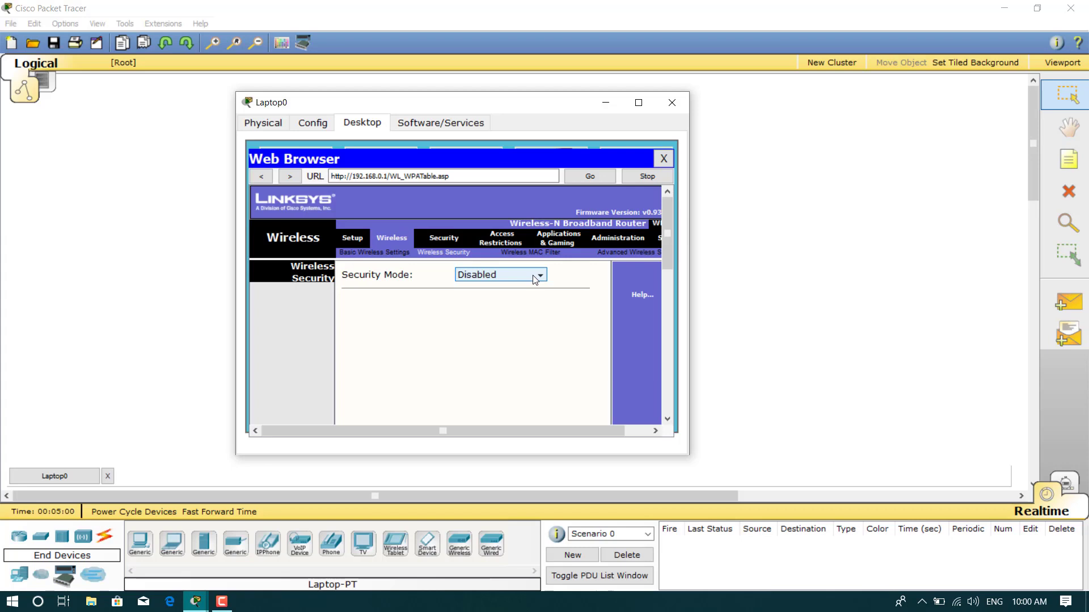
# Set wireless security to WPA Personal with AES and a passphrase, and save the settings
pyautogui.click(535, 277)
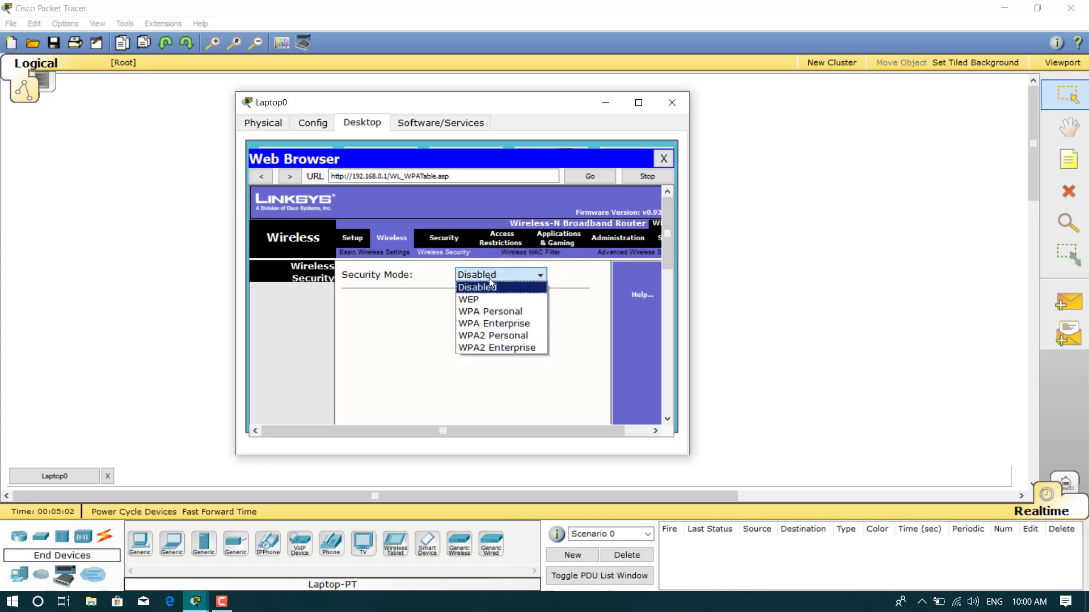
pyautogui.click(474, 312)
pyautogui.click(443, 321)
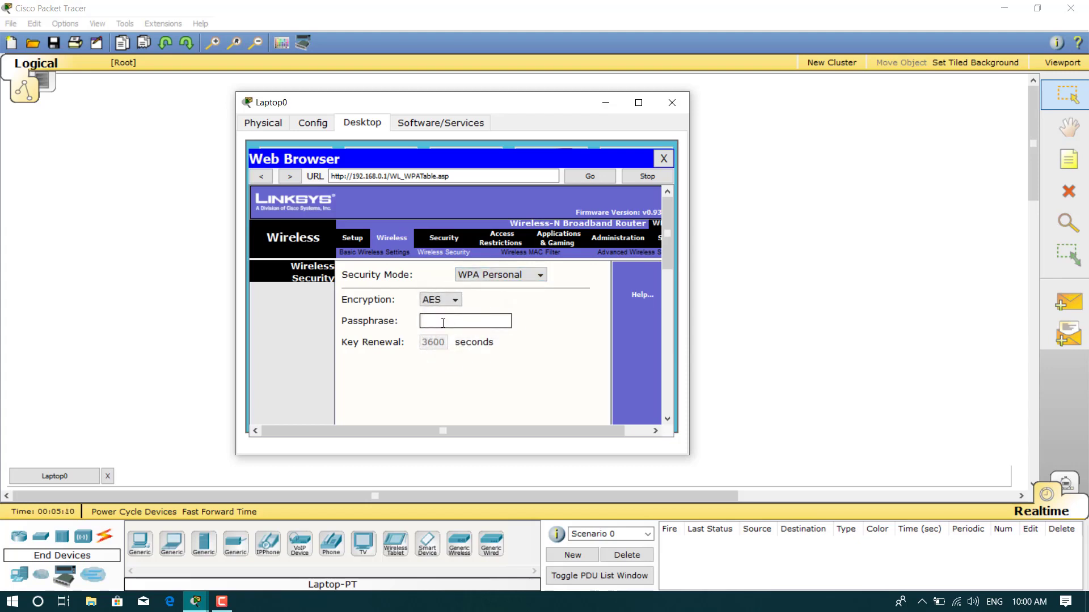
pyautogui.write('mhammad1234')
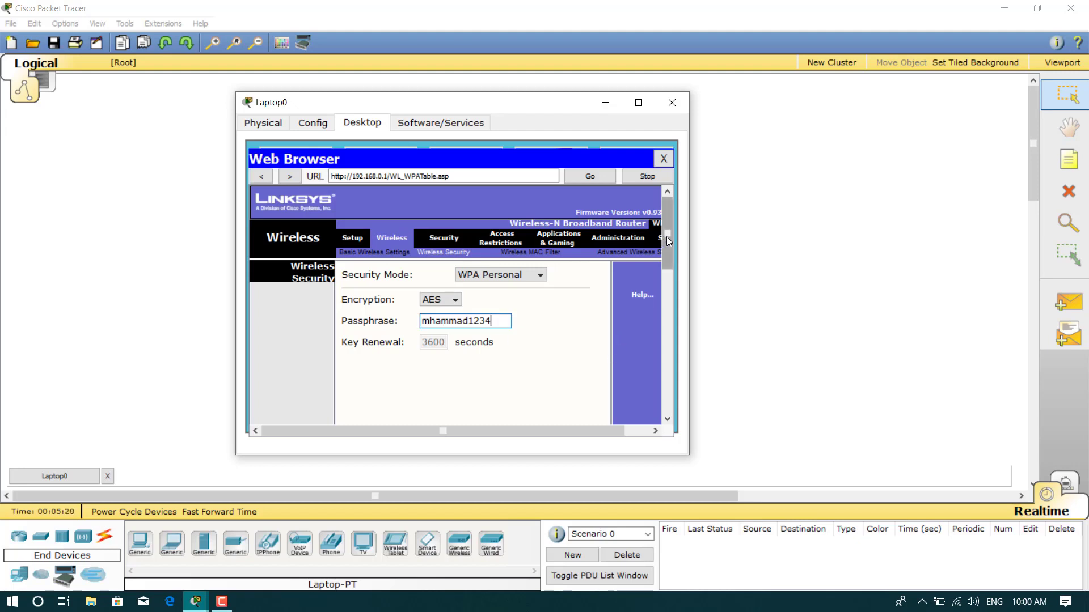
pyautogui.moveTo(668, 238); pyautogui.dragTo(684, 425)
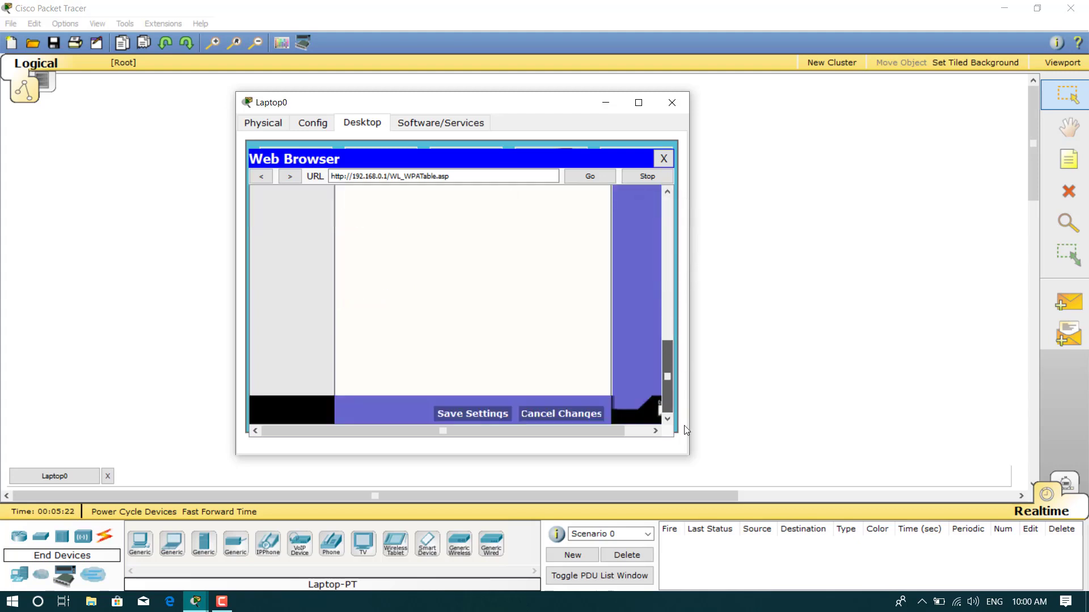
pyautogui.click(492, 419)
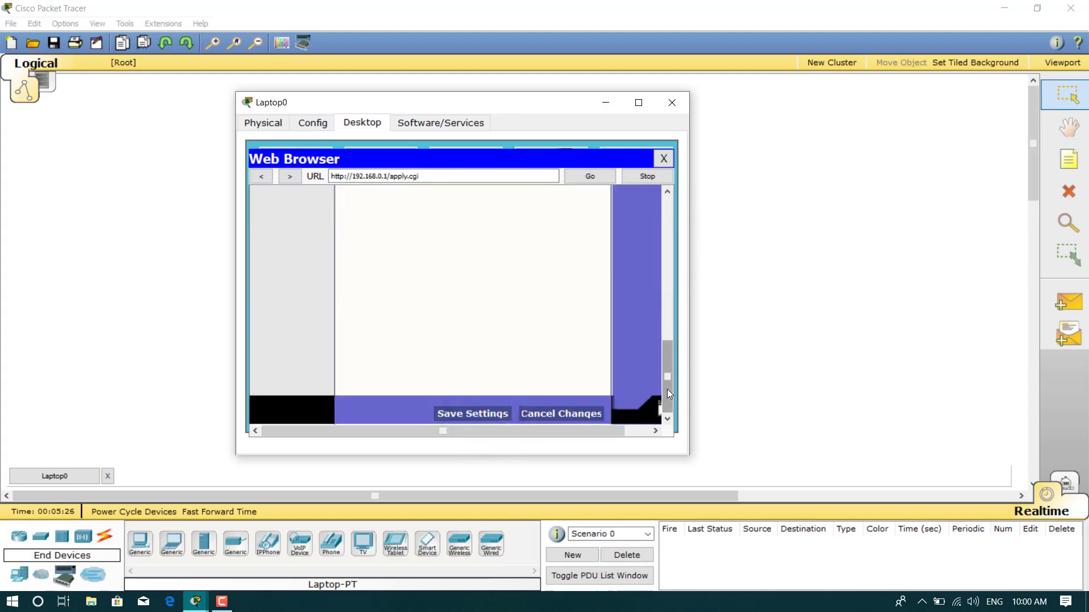
pyautogui.moveTo(667, 389); pyautogui.dragTo(642, 239)
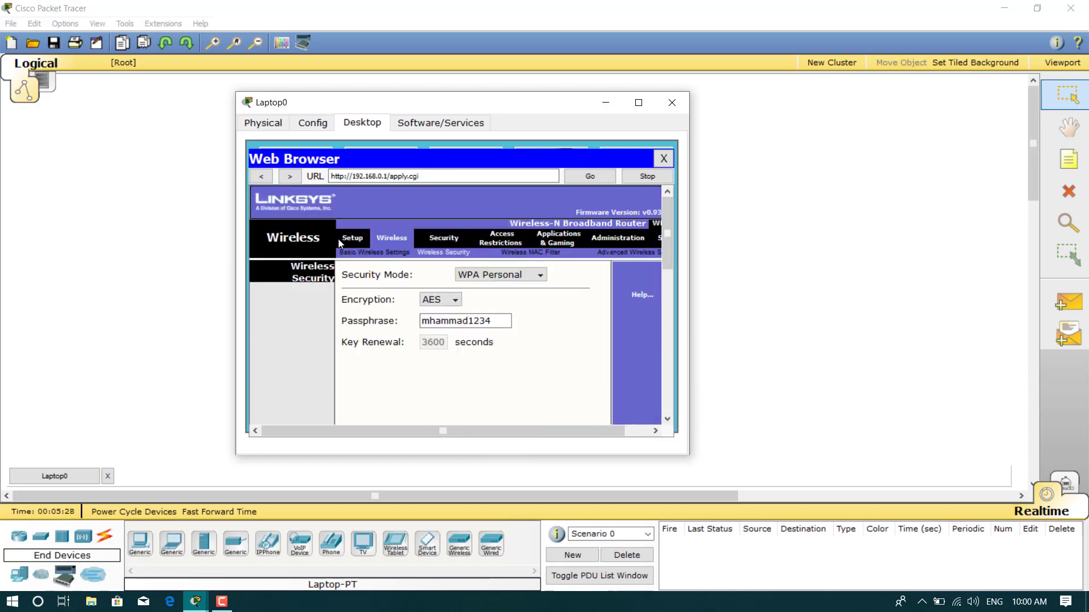
pyautogui.click(373, 257)
# Replace the reverted Default SSID with the new network name again and submit it
pyautogui.click(513, 324)
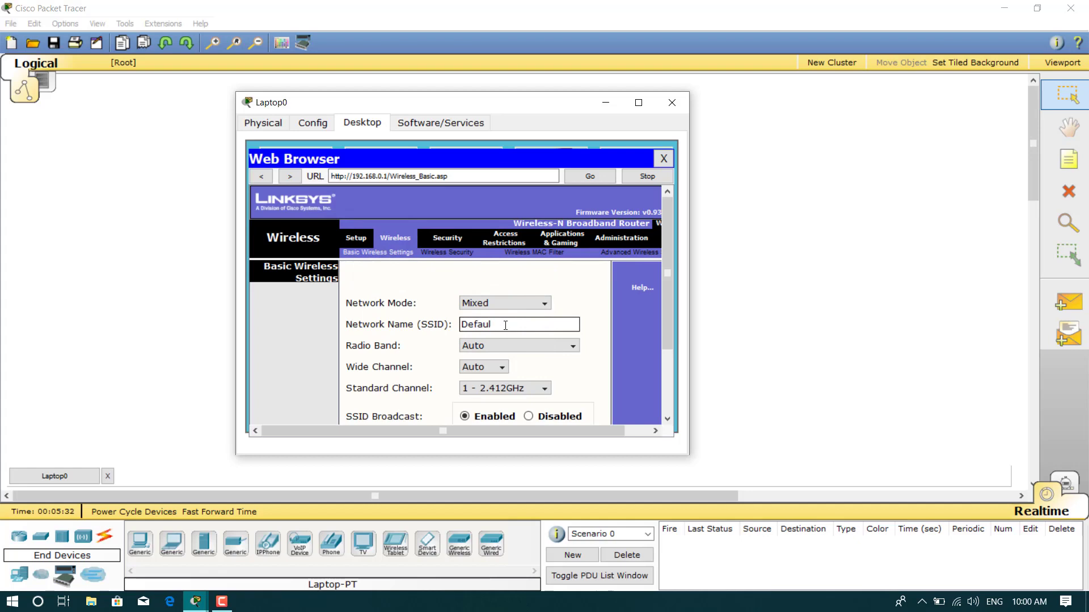
pyautogui.press('BackSpace')
pyautogui.press('BackSpace')
pyautogui.press('BackSpace')
pyautogui.press('BackSpace')
pyautogui.press('BackSpace')
pyautogui.press('BackSpace')
pyautogui.write('mhamed')
pyautogui.press('Return')
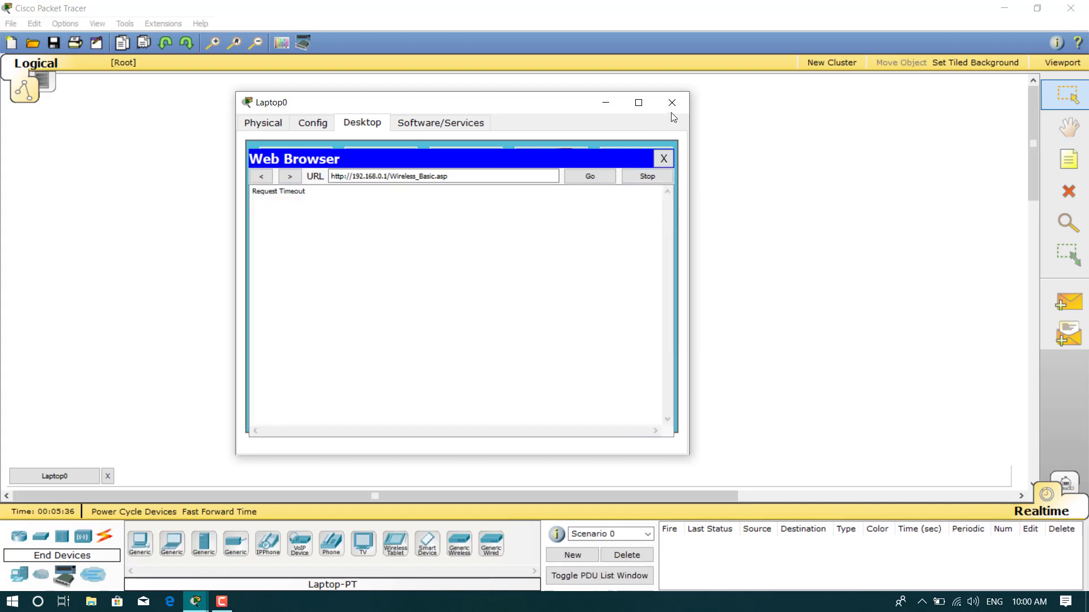
pyautogui.click(672, 109)
# Join Laptop0 to the secured Default network through PC Wireless using the WPA pre-shared key
pyautogui.click(674, 102)
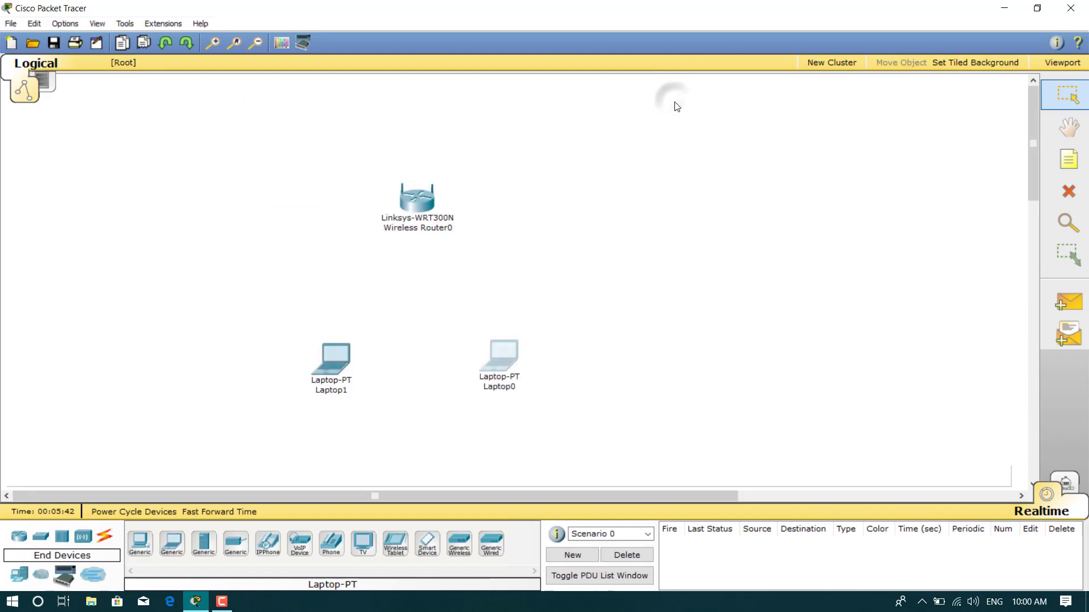
pyautogui.click(503, 361)
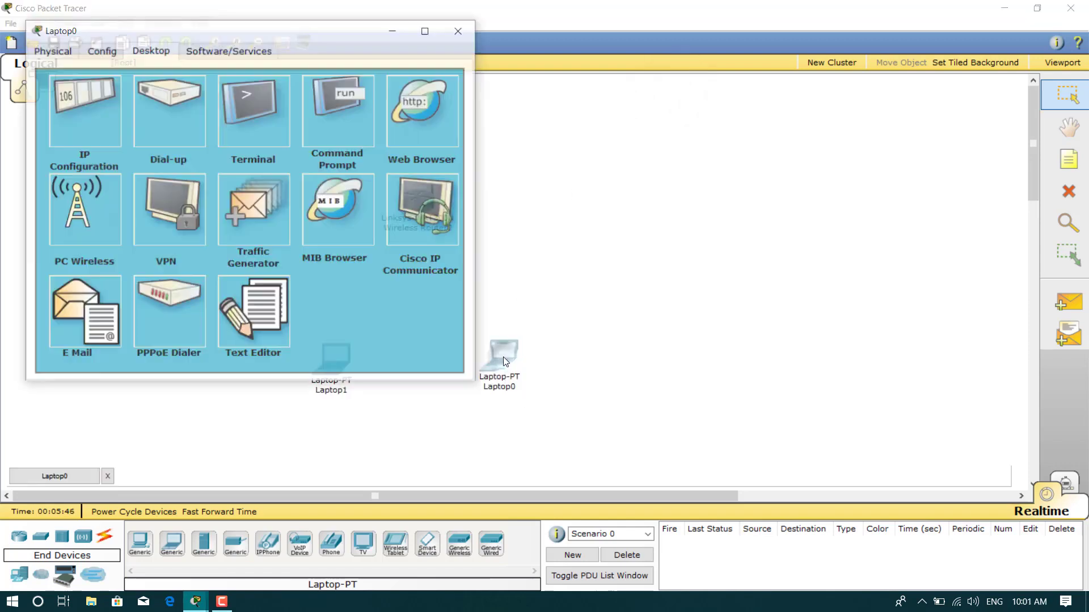
pyautogui.click(96, 216)
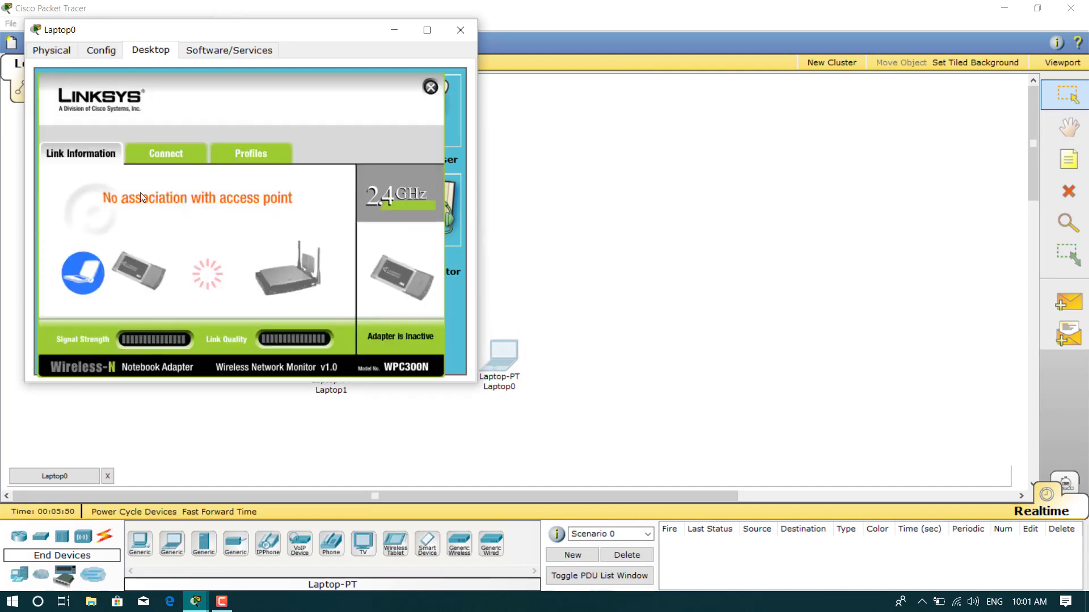
pyautogui.click(175, 155)
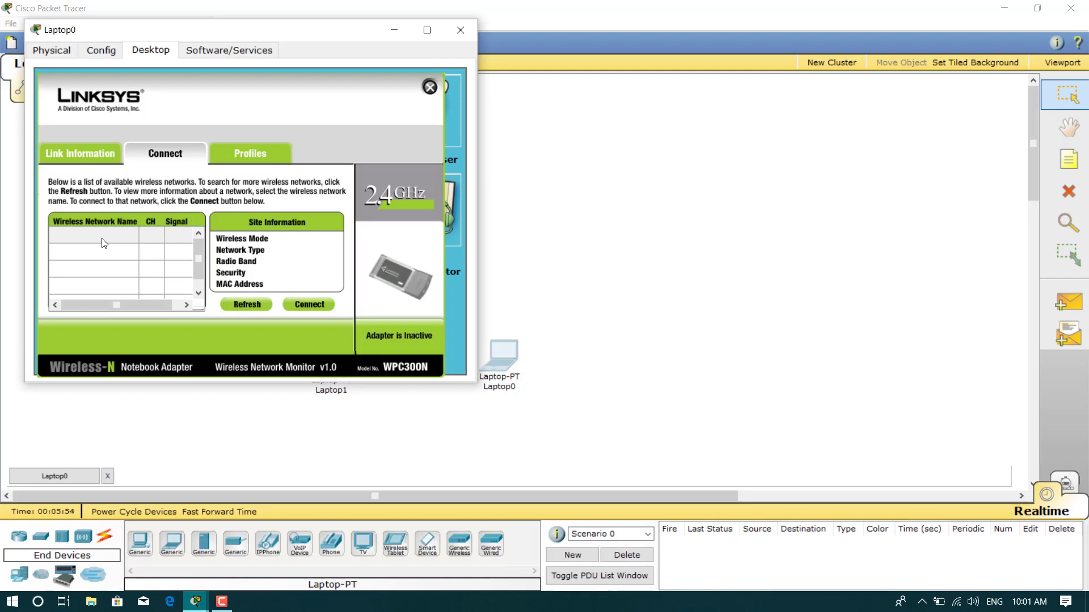
pyautogui.click(125, 237)
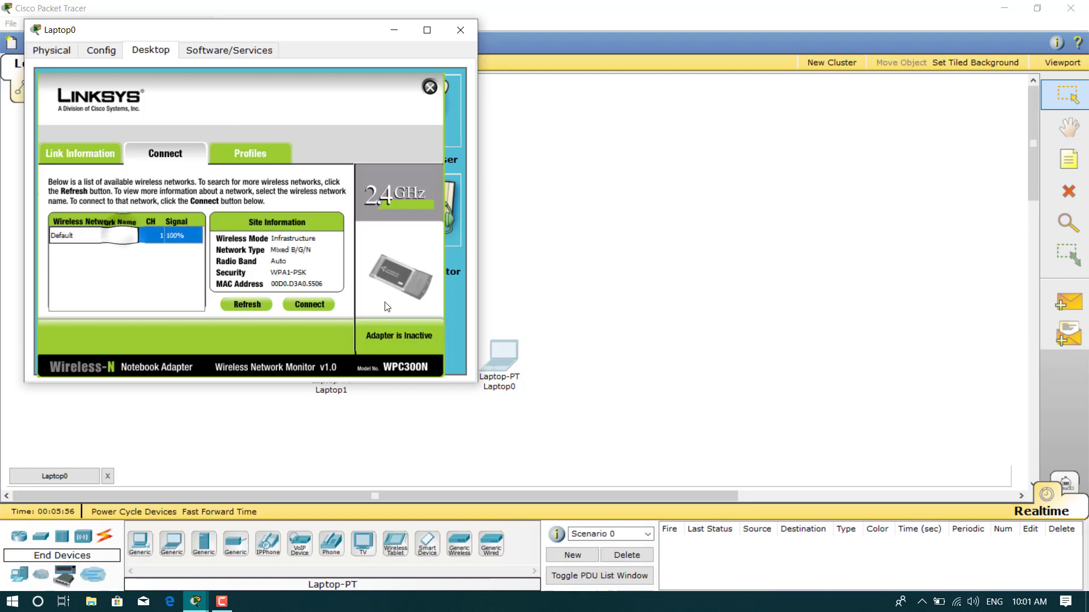
pyautogui.click(309, 306)
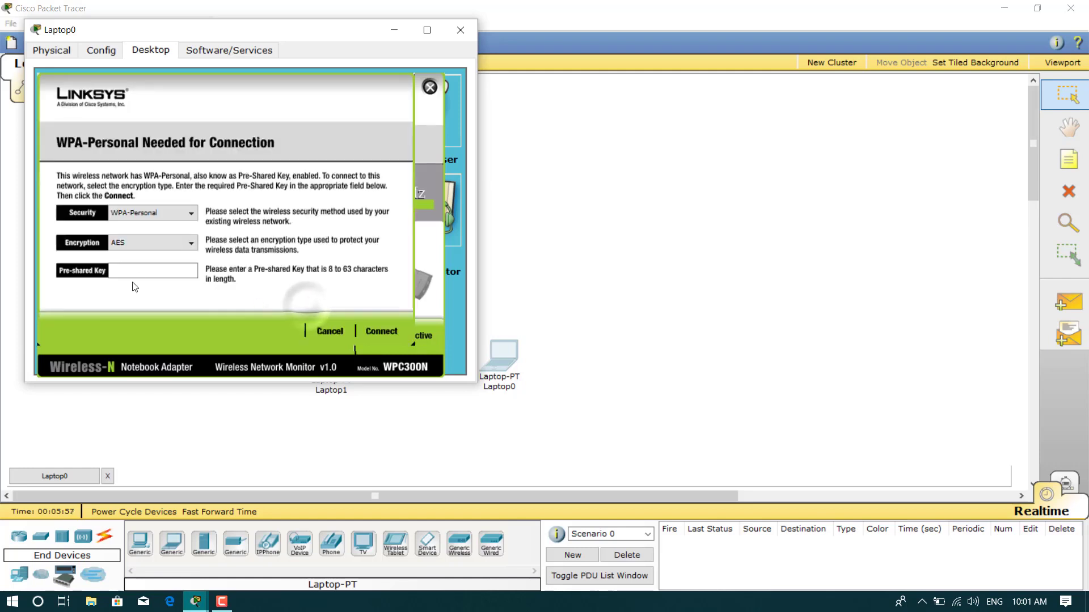
pyautogui.click(153, 273)
pyautogui.write('mhammad1234')
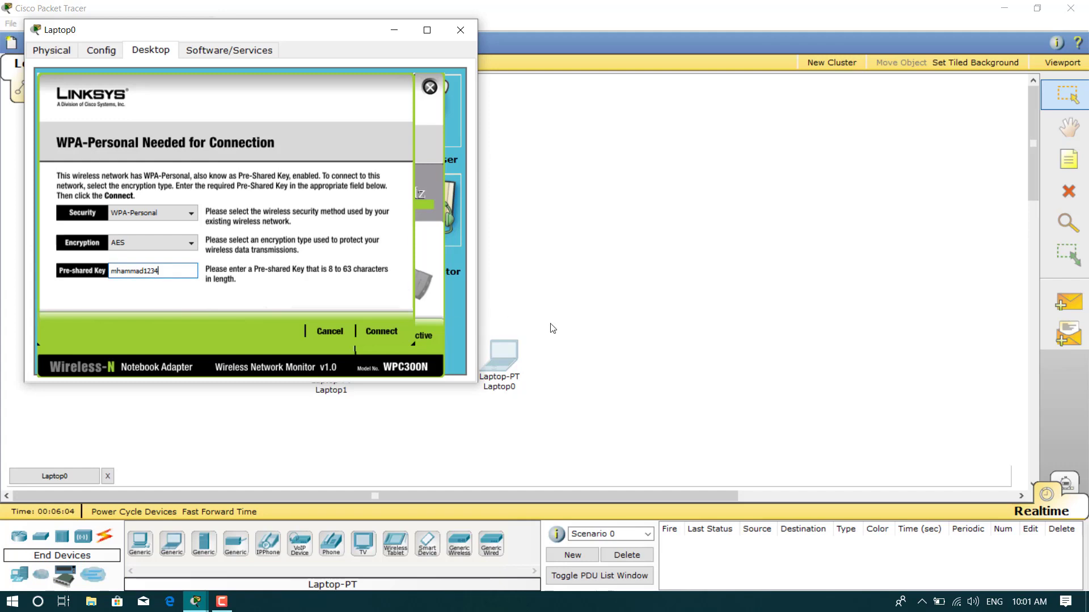
pyautogui.click(381, 331)
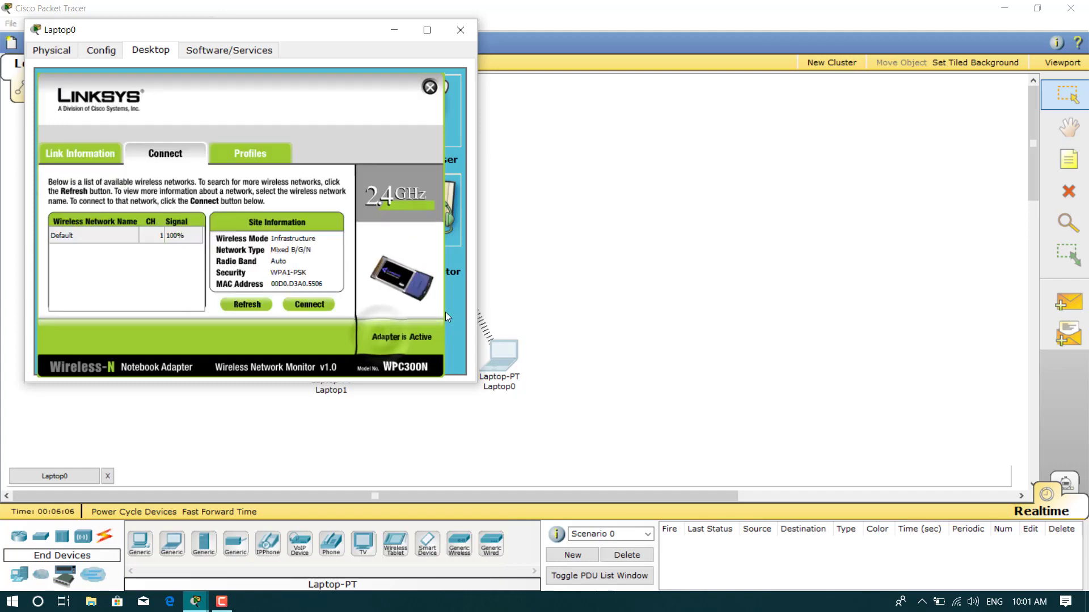
pyautogui.click(429, 88)
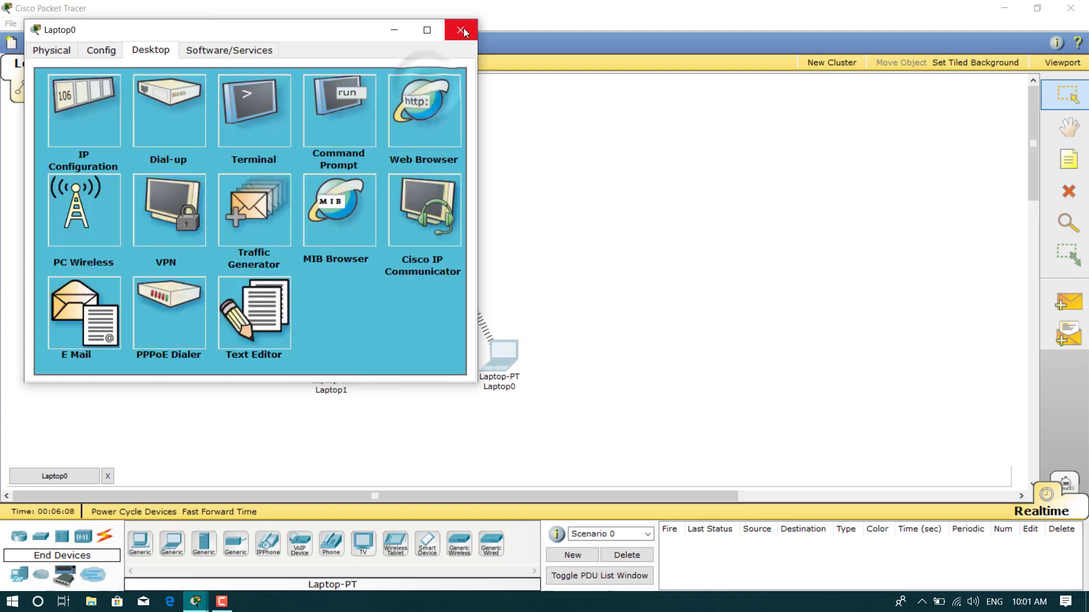
pyautogui.click(460, 30)
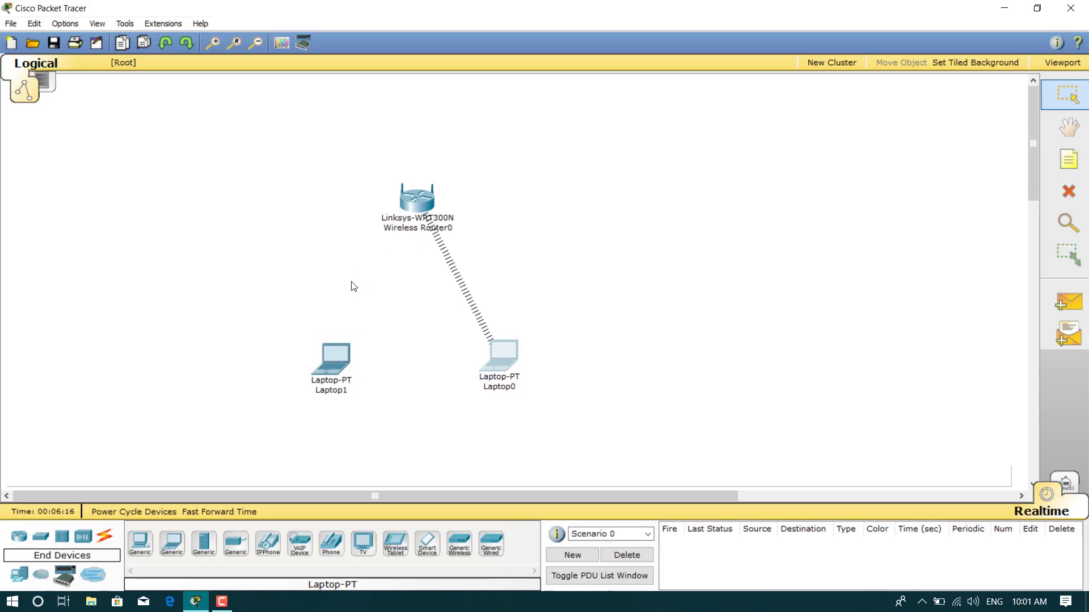
# On Laptop1, open PC Wireless and select the Default network to connect to
pyautogui.click(330, 367)
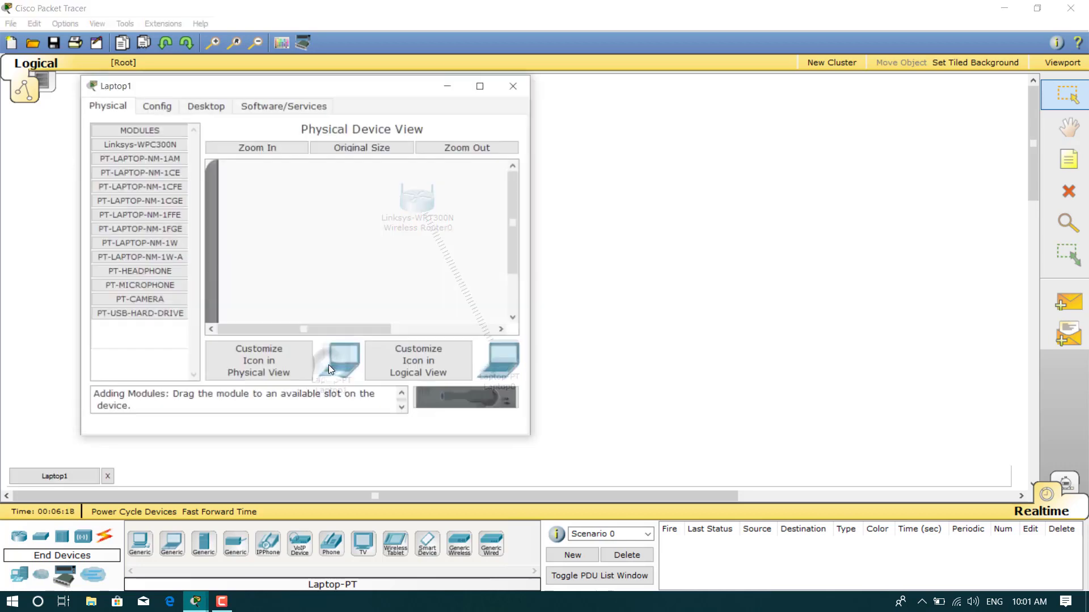
pyautogui.click(207, 107)
pyautogui.click(143, 283)
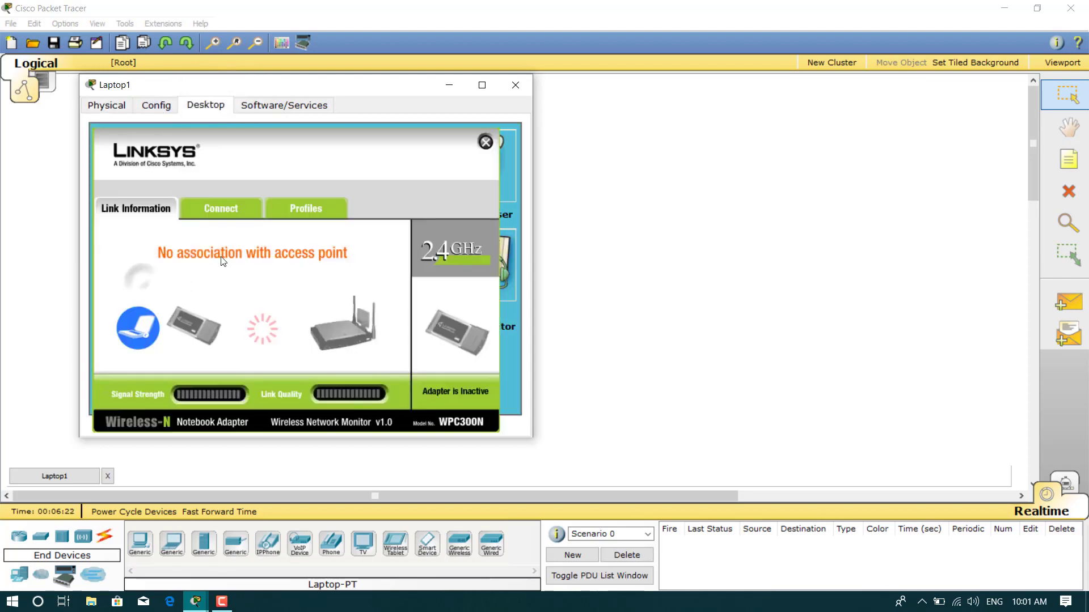
pyautogui.click(240, 207)
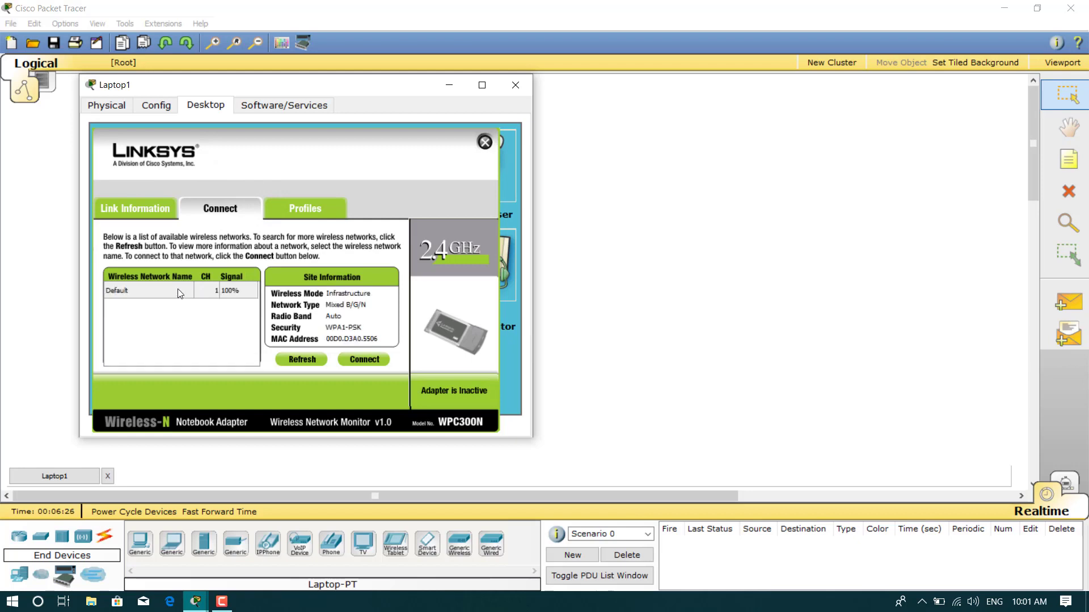
pyautogui.click(179, 292)
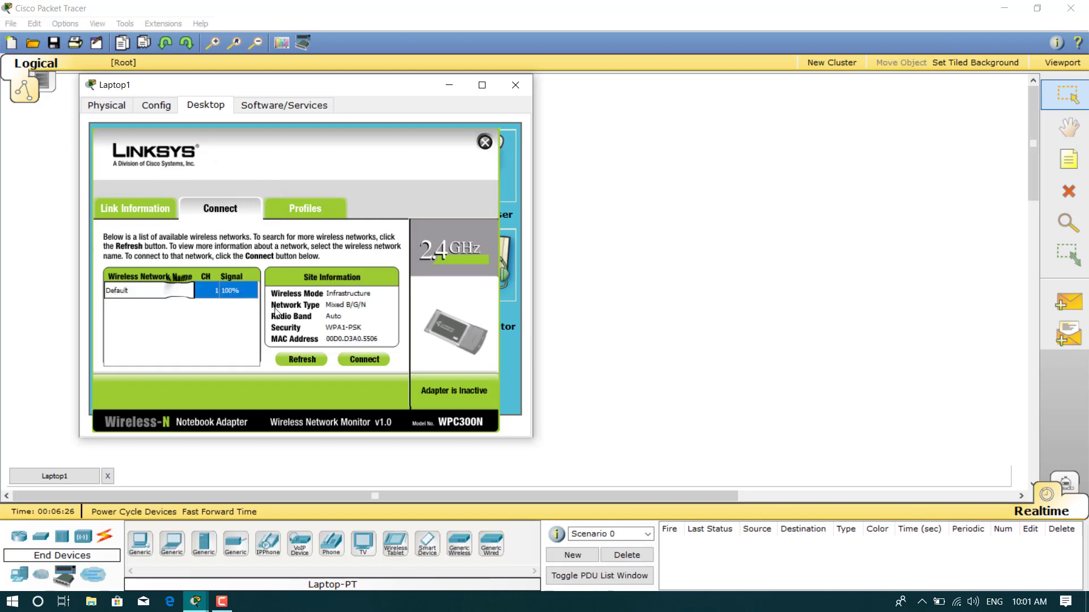
pyautogui.click(361, 358)
# Enter the network's pre-shared key to connect Laptop1, then close its window
pyautogui.click(219, 325)
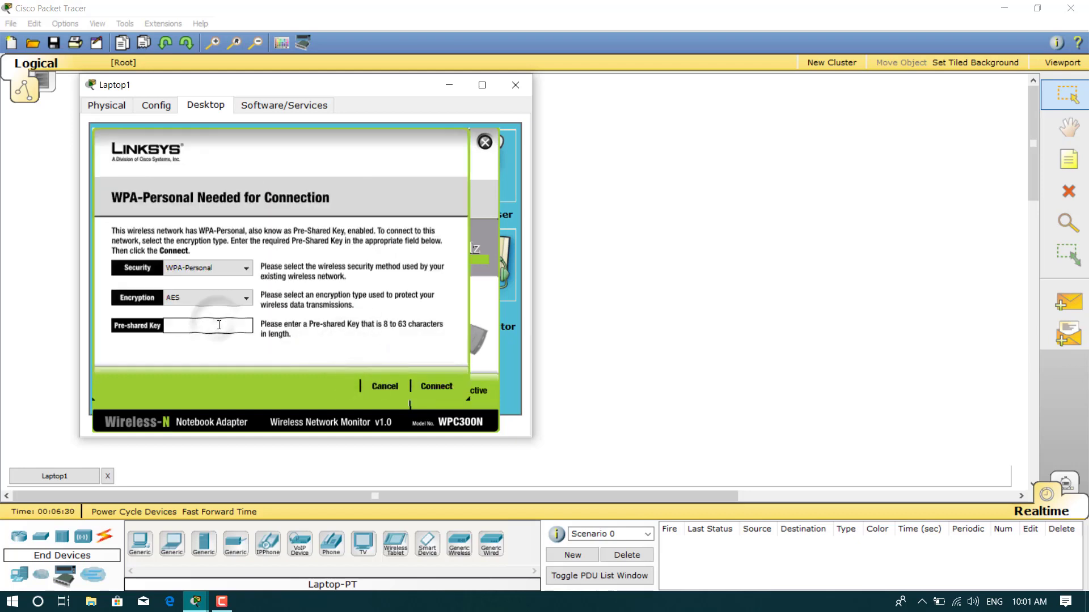
pyautogui.write('mhammad')
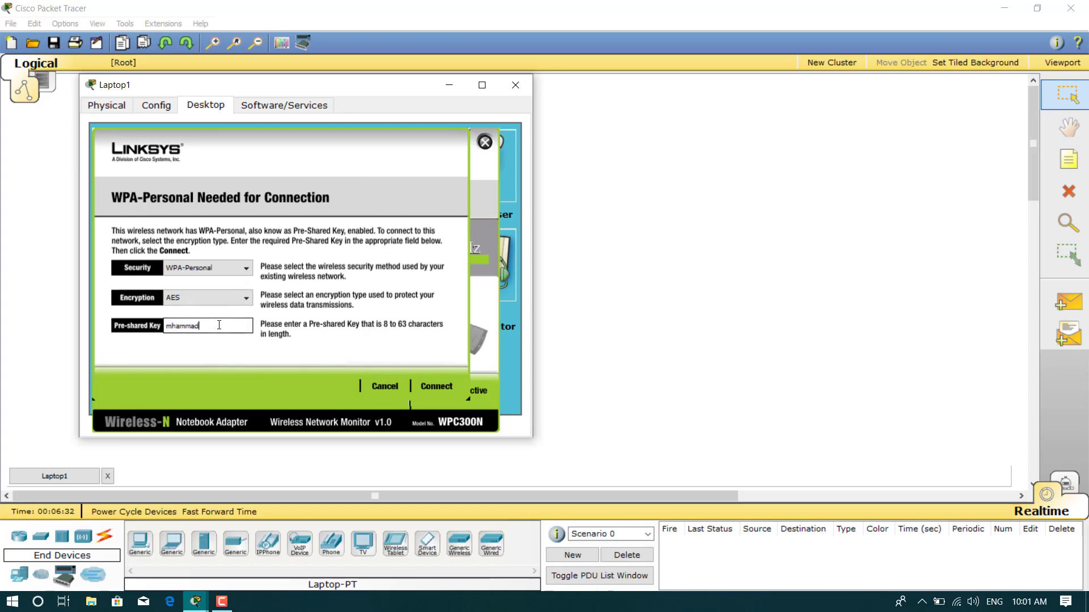
pyautogui.write('1234')
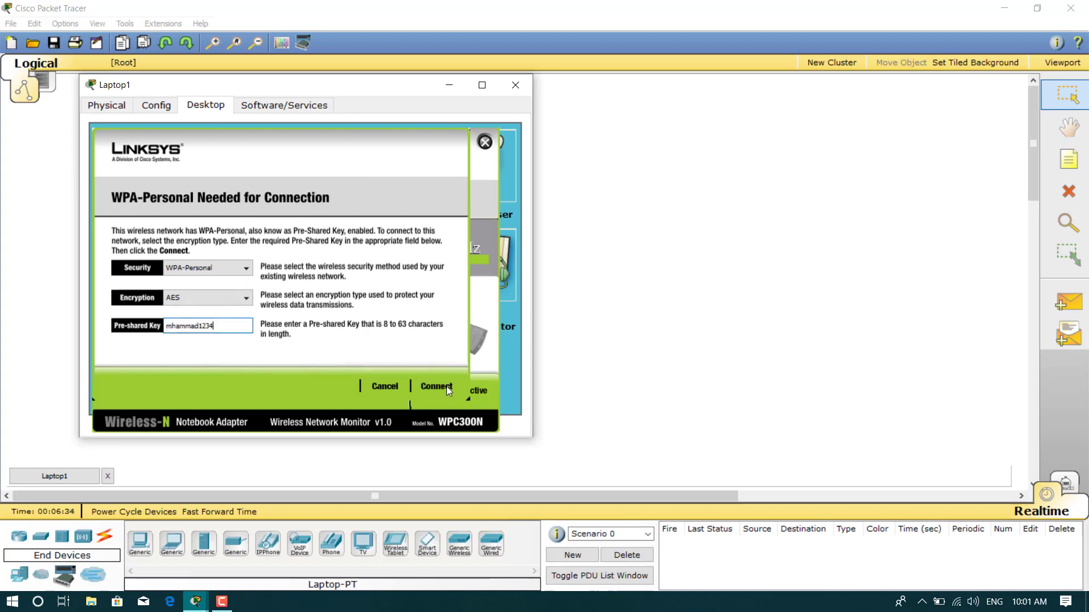
pyautogui.click(437, 387)
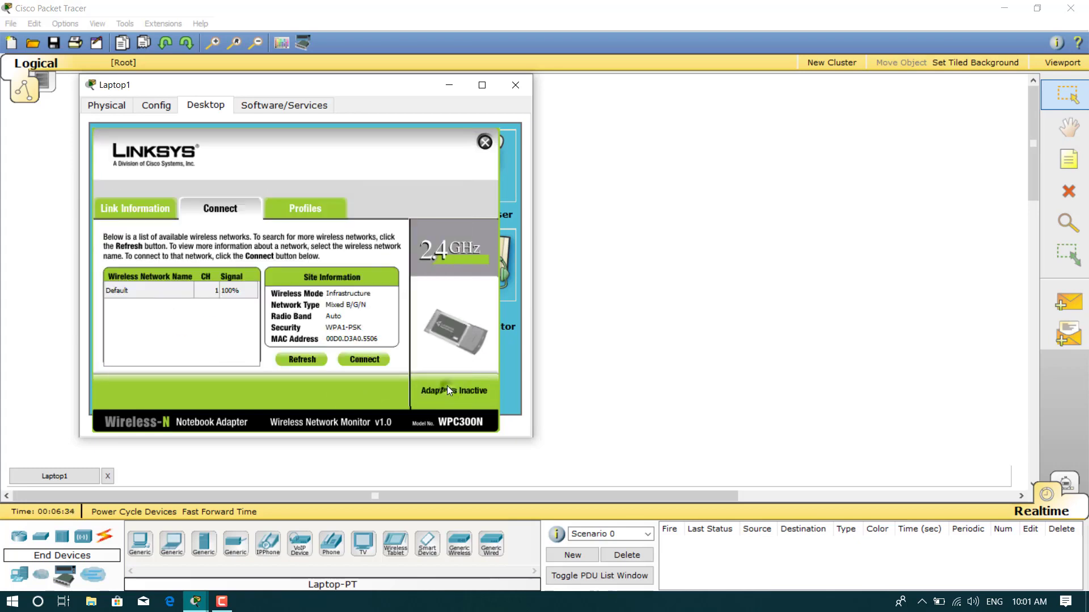
pyautogui.click(373, 361)
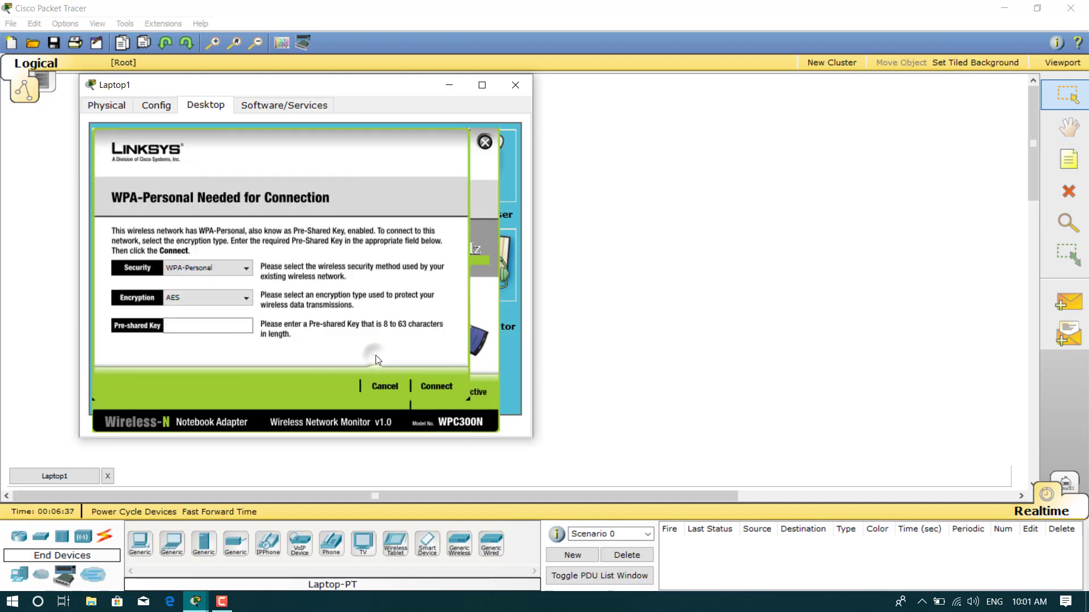
pyautogui.click(384, 386)
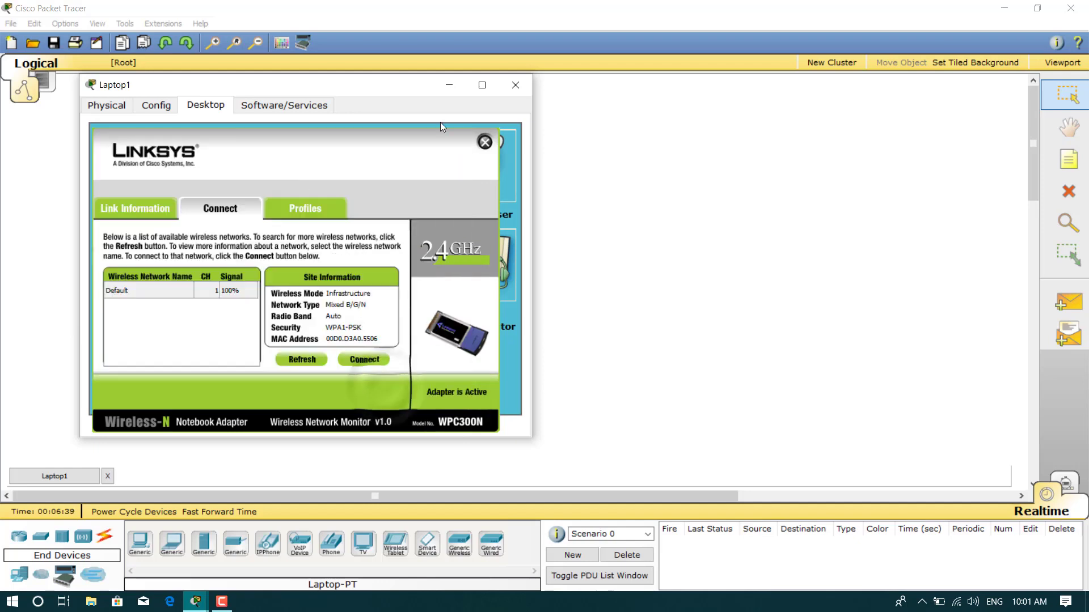
pyautogui.moveTo(403, 88); pyautogui.dragTo(605, 136)
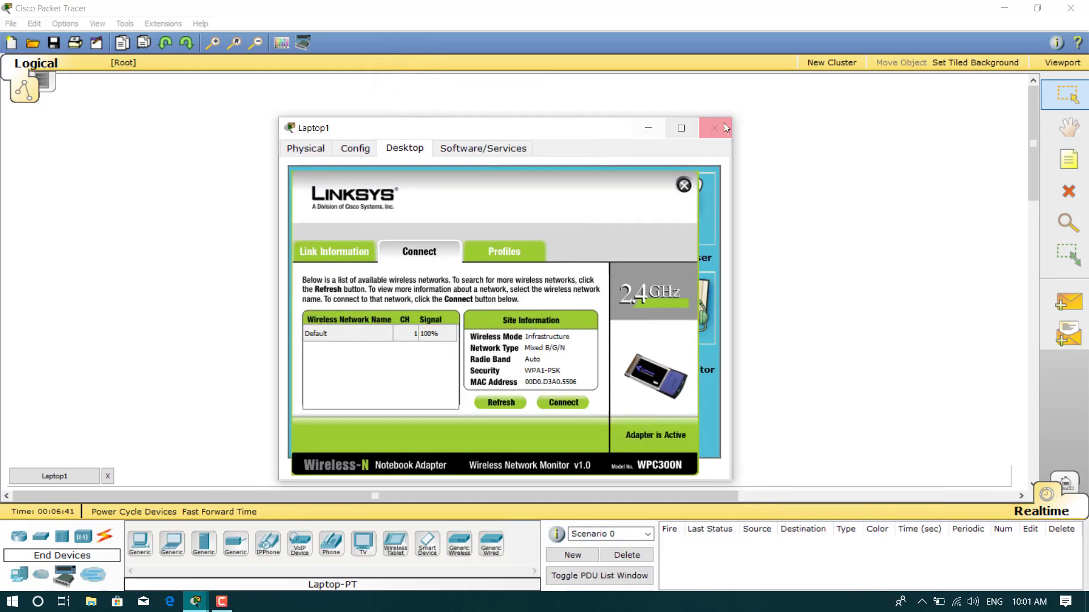
pyautogui.click(717, 132)
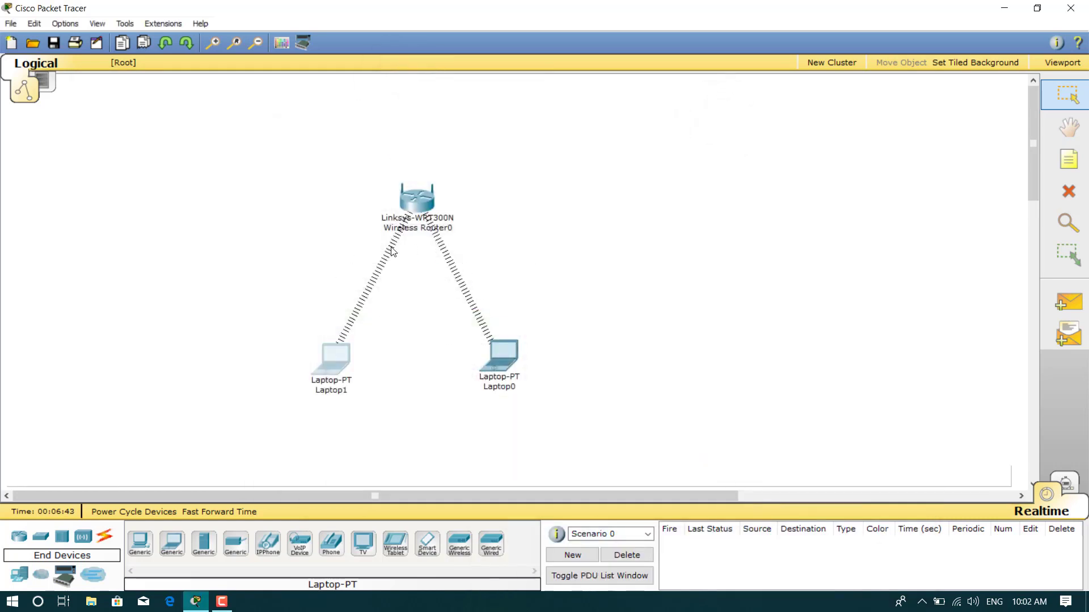
# In Laptop0's web browser, load 192.168.0.1 and log in to the router with its password
pyautogui.click(504, 362)
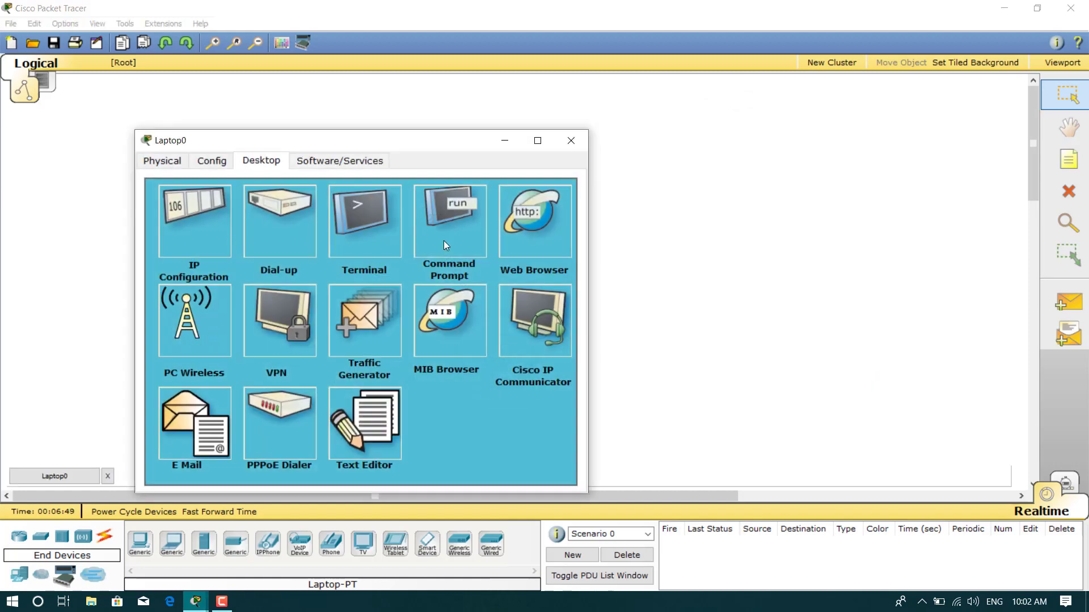
pyautogui.click(525, 219)
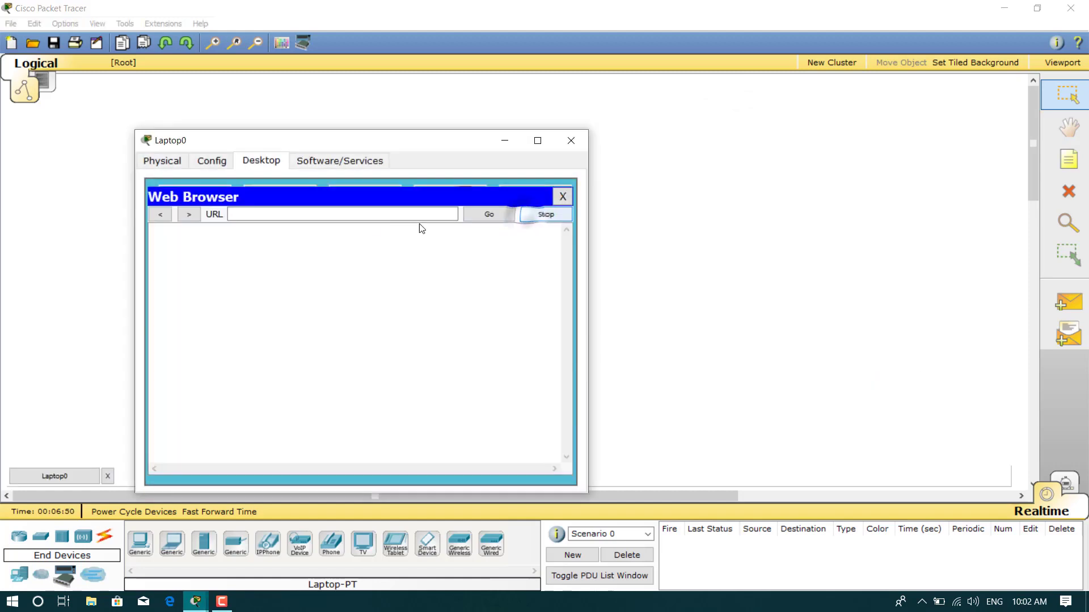
pyautogui.click(338, 218)
pyautogui.write('192.168.0.1')
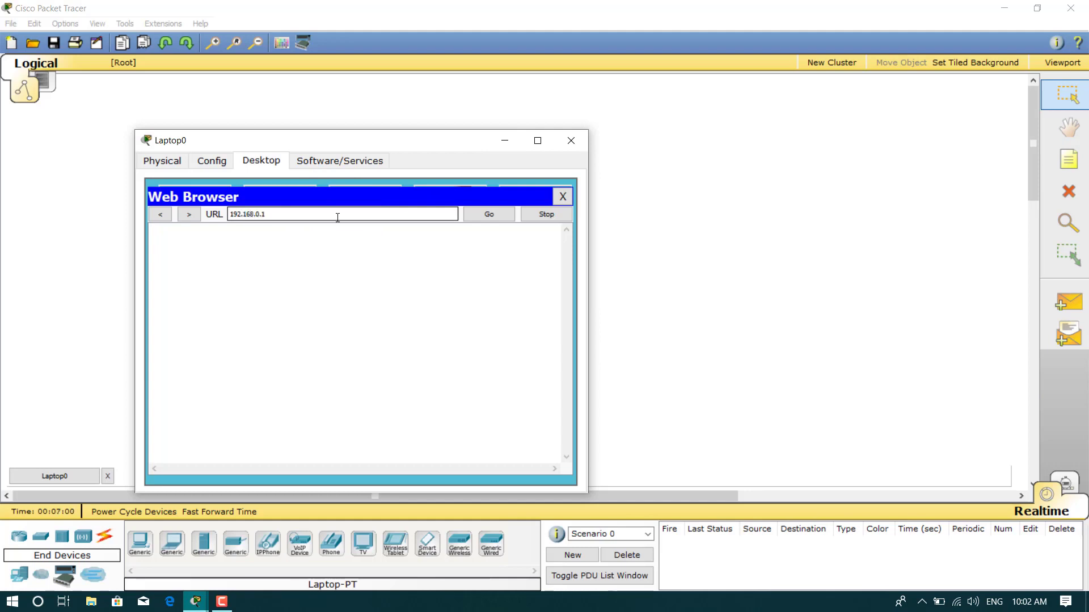
pyautogui.press('Return')
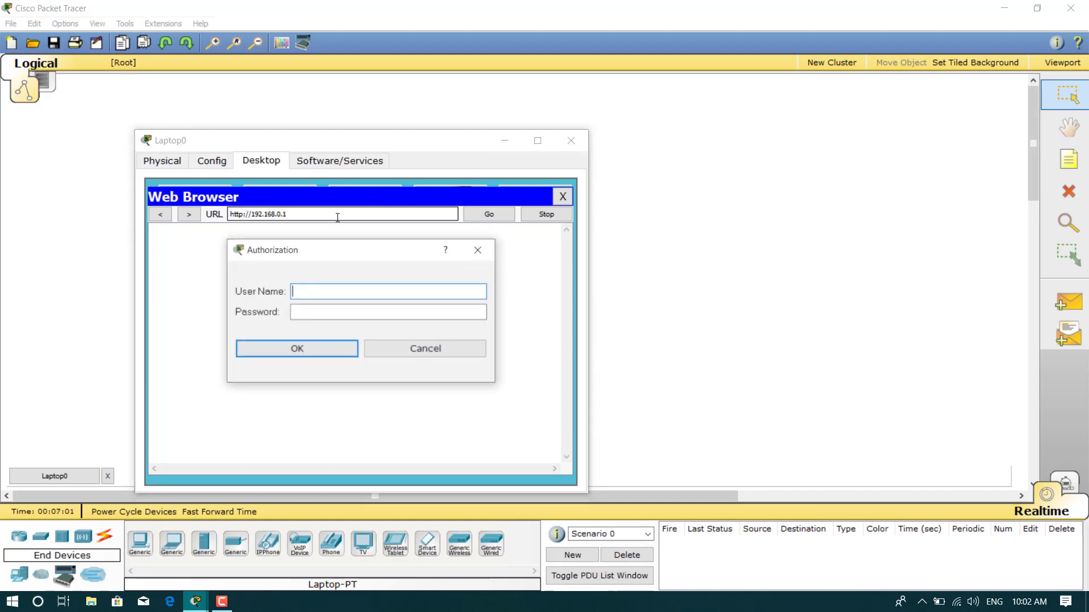
pyautogui.click(322, 306)
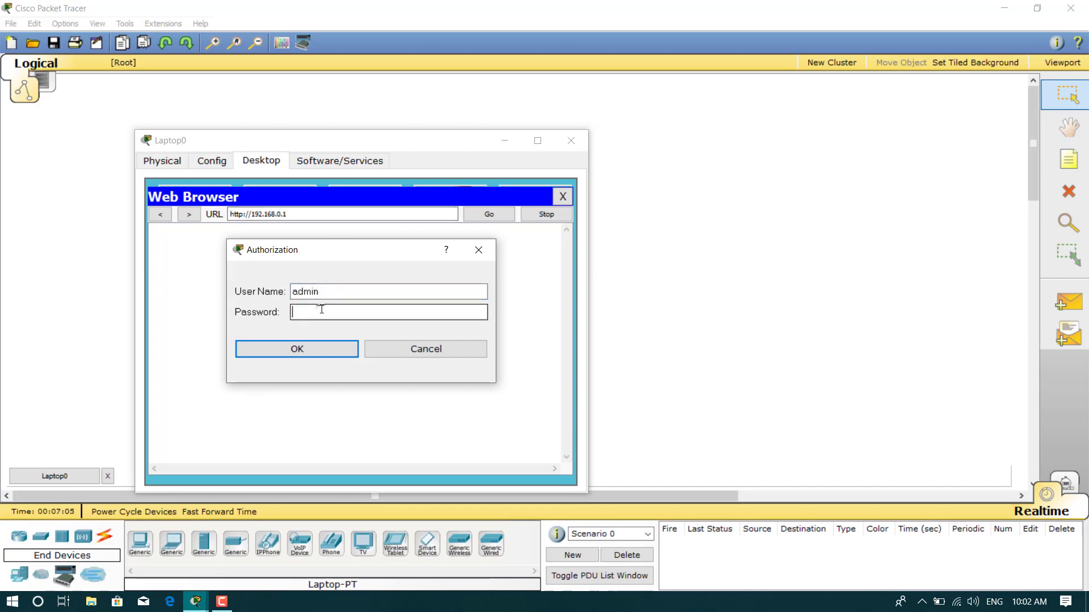
pyautogui.write('admin')
pyautogui.click(318, 351)
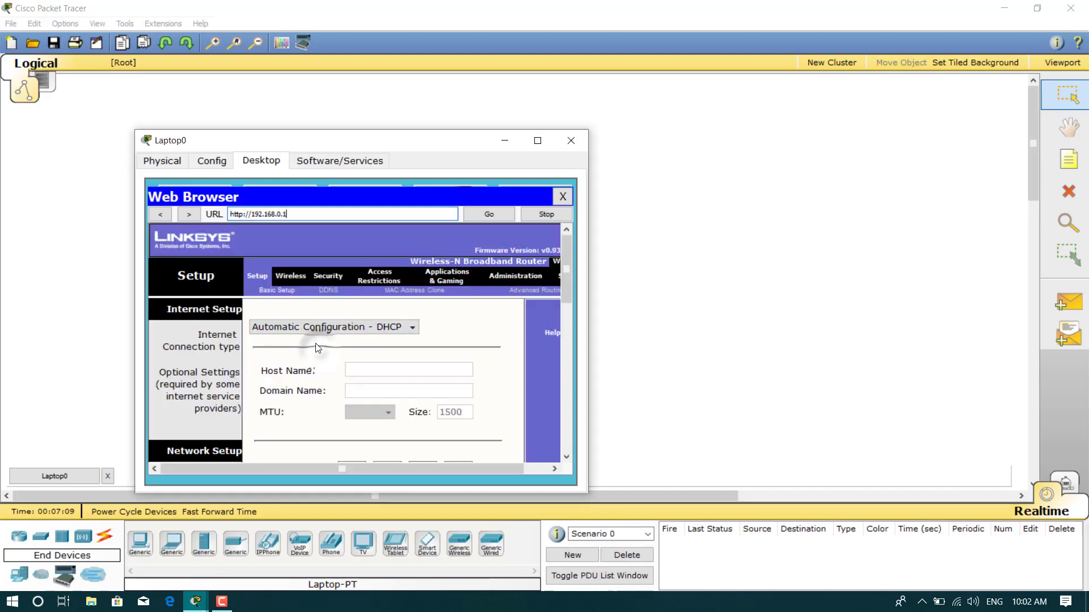
# Replace the wireless Network Name (SSID) Default with the new name and save settings
pyautogui.click(288, 279)
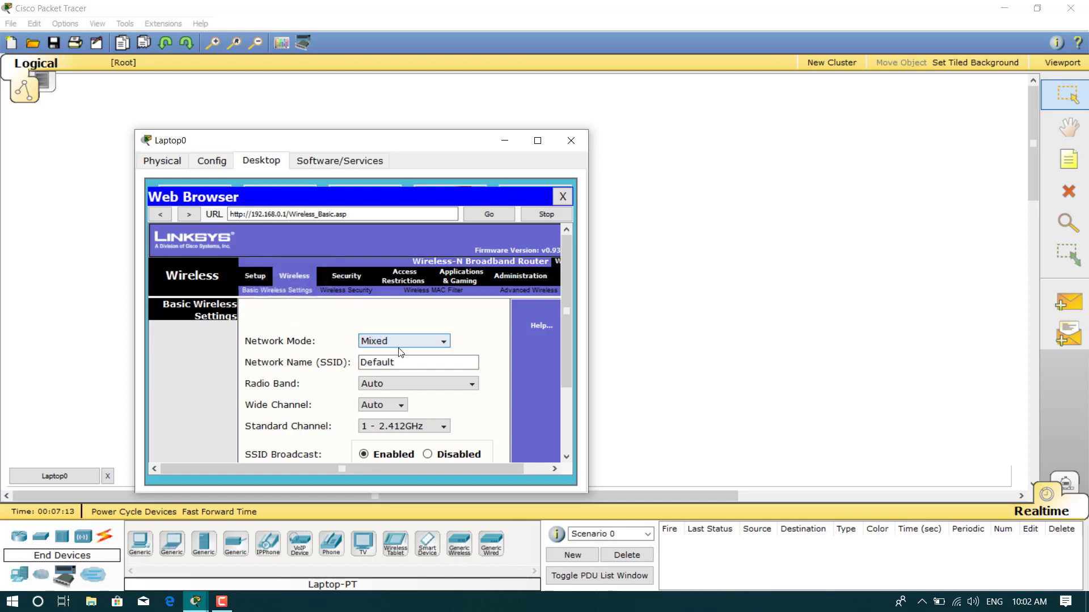
pyautogui.click(403, 361)
pyautogui.press('BackSpace')
pyautogui.press('BackSpace')
pyautogui.press('BackSpace')
pyautogui.press('BackSpace')
pyautogui.press('BackSpace')
pyautogui.press('BackSpace')
pyautogui.press('BackSpace')
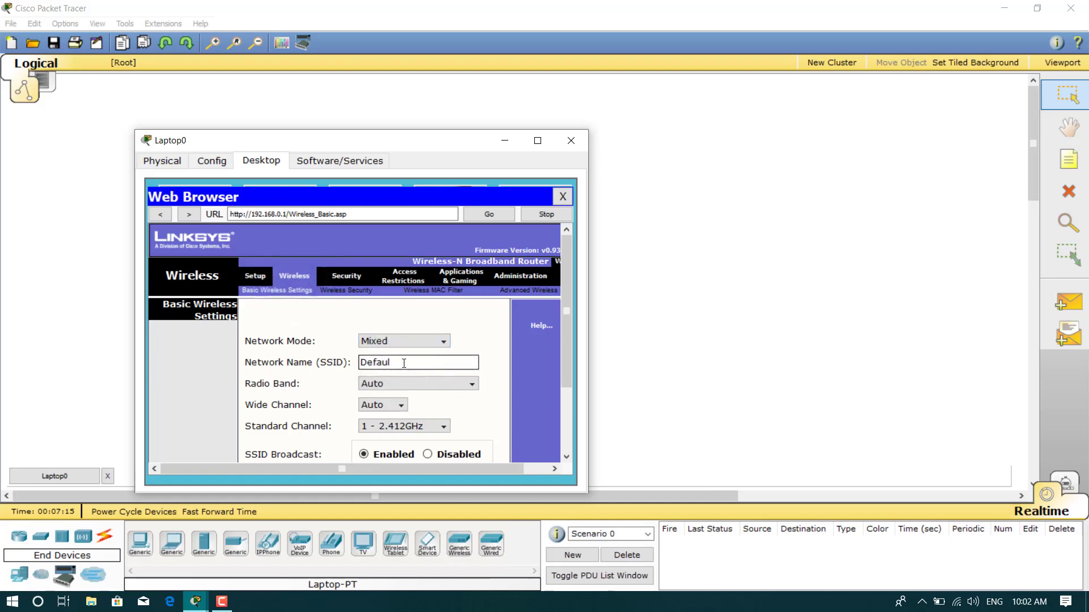
pyautogui.write('mhammad')
pyautogui.moveTo(567, 283); pyautogui.dragTo(561, 406)
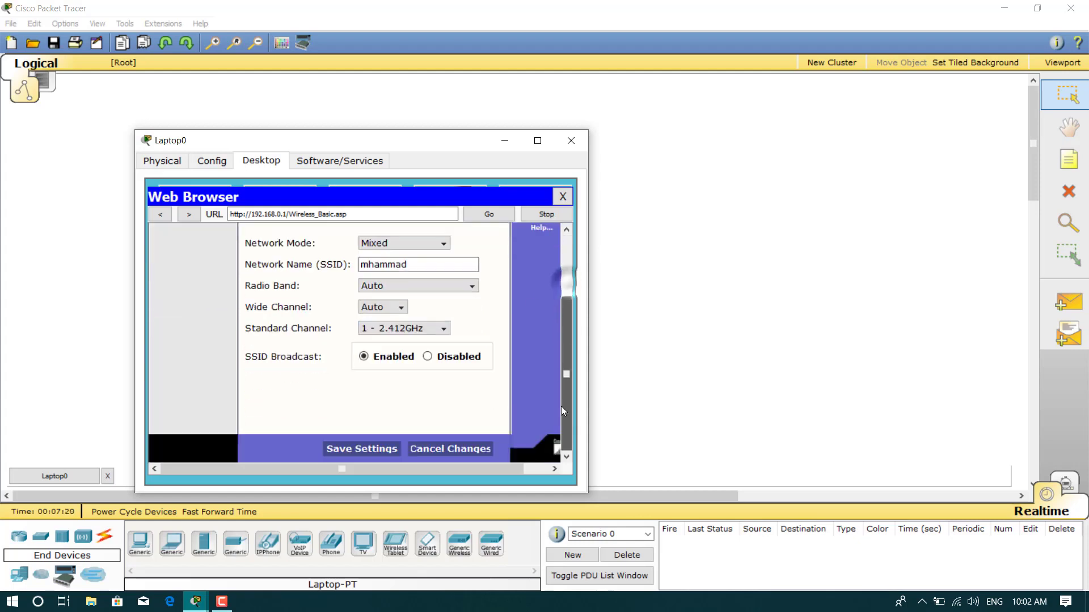
pyautogui.click(358, 449)
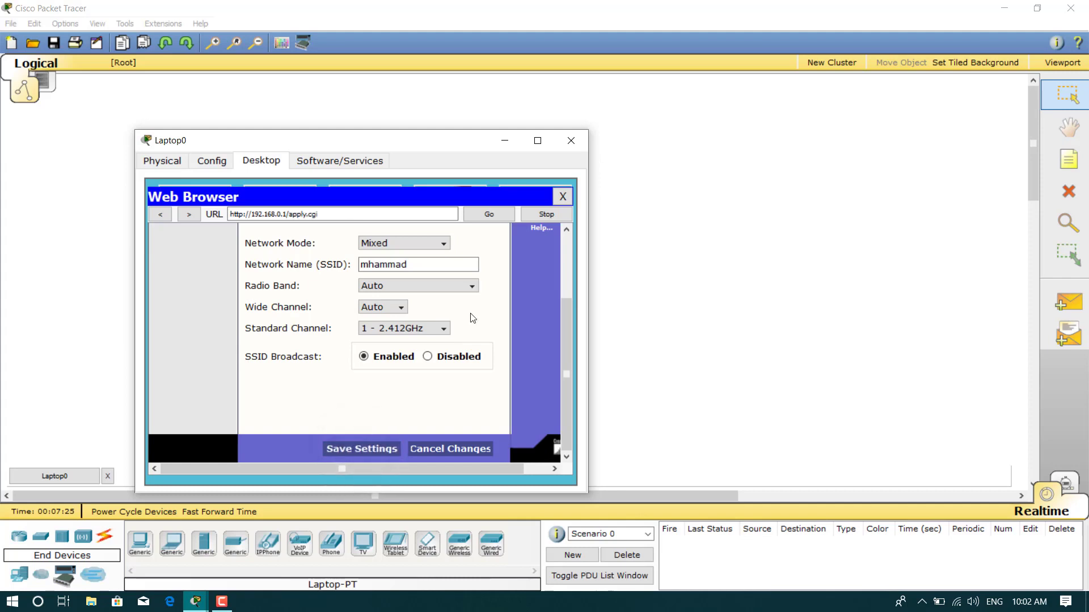
pyautogui.moveTo(467, 145); pyautogui.dragTo(875, 169)
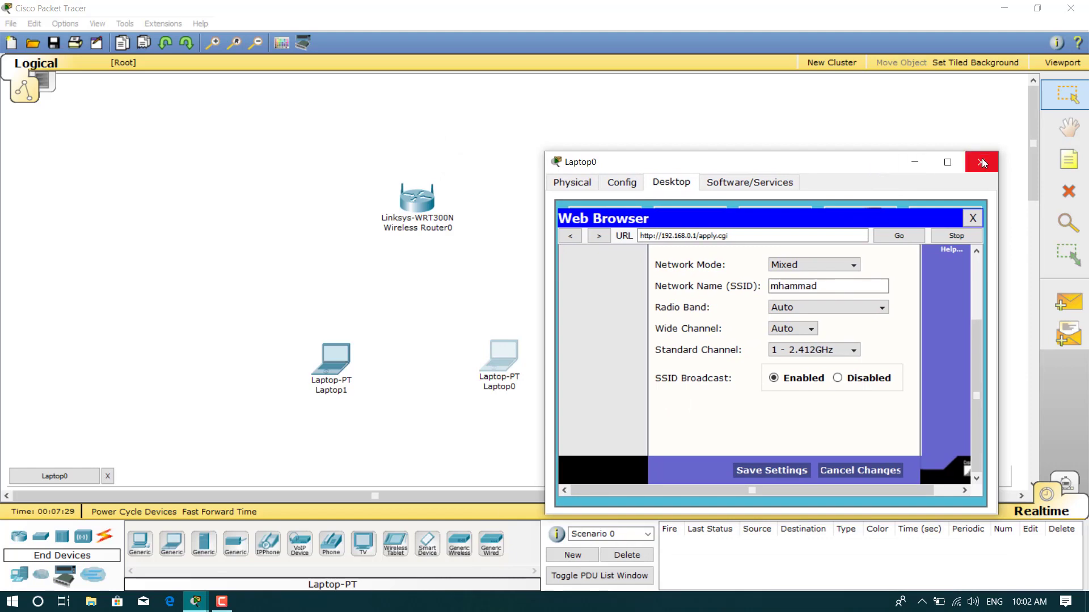
pyautogui.click(981, 162)
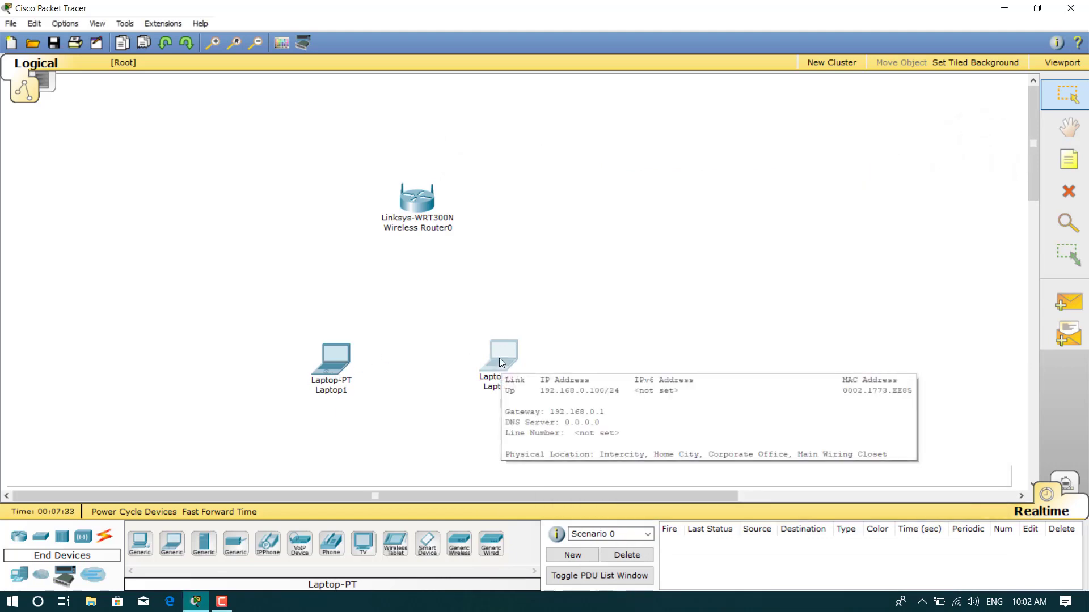
# Join Laptop1 to the renamed router network by entering its pre-shared key in PC Wireless
pyautogui.moveTo(499, 359); pyautogui.dragTo(554, 352)
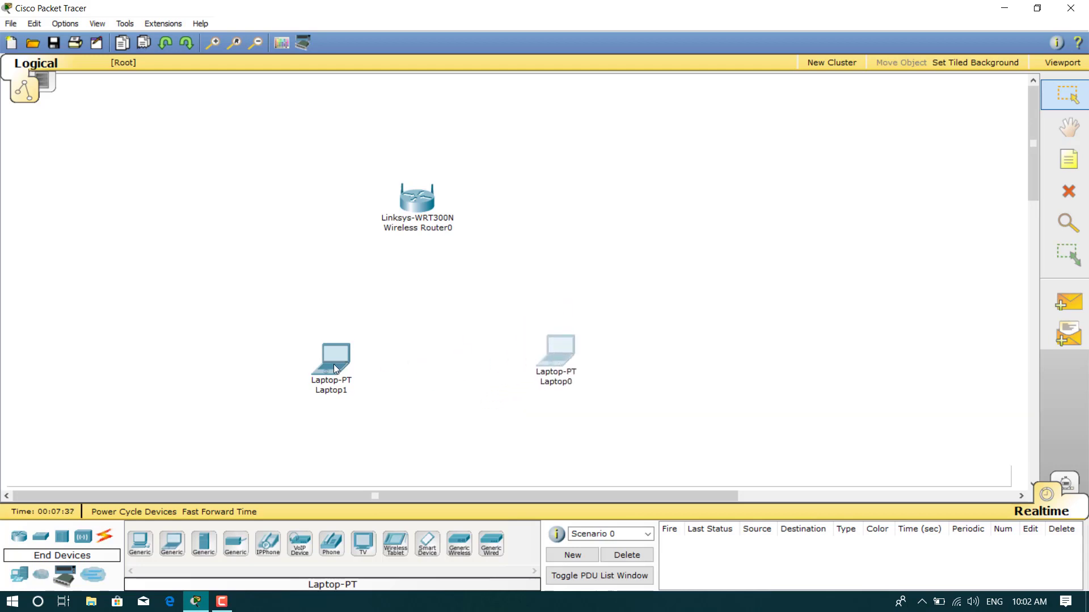
pyautogui.moveTo(333, 363)
pyautogui.mouseDown()
pyautogui.moveTo(325, 349)
pyautogui.moveTo(356, 356)
pyautogui.mouseUp()
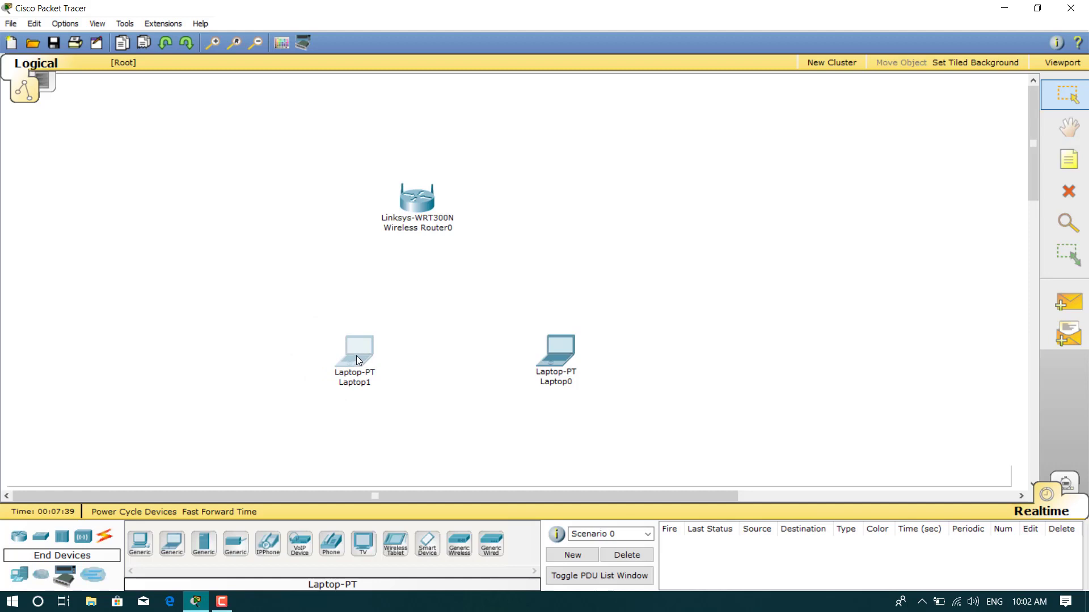
pyautogui.click(364, 355)
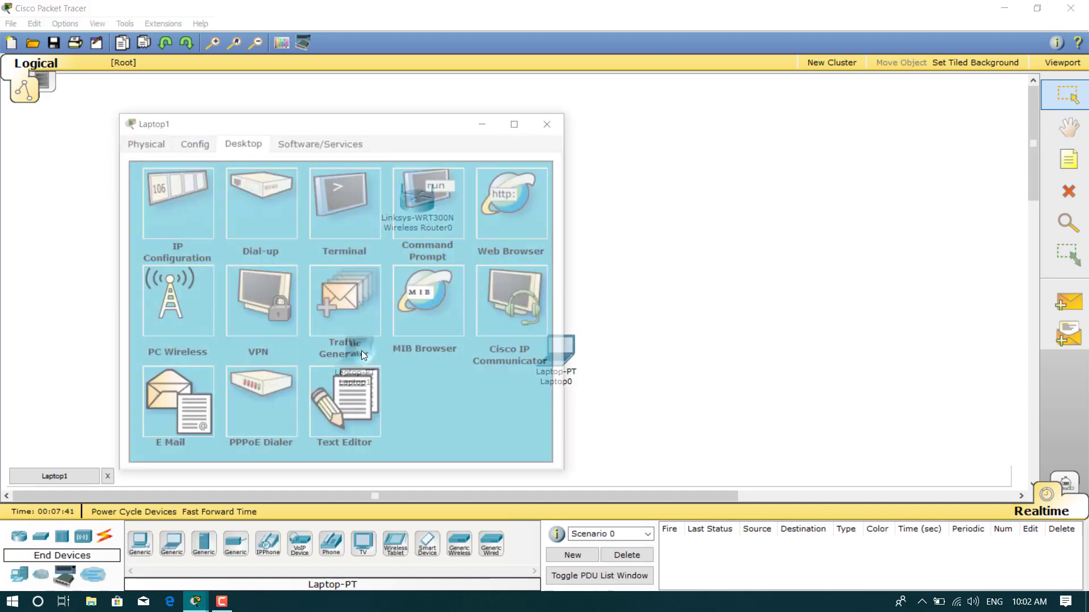
pyautogui.click(163, 292)
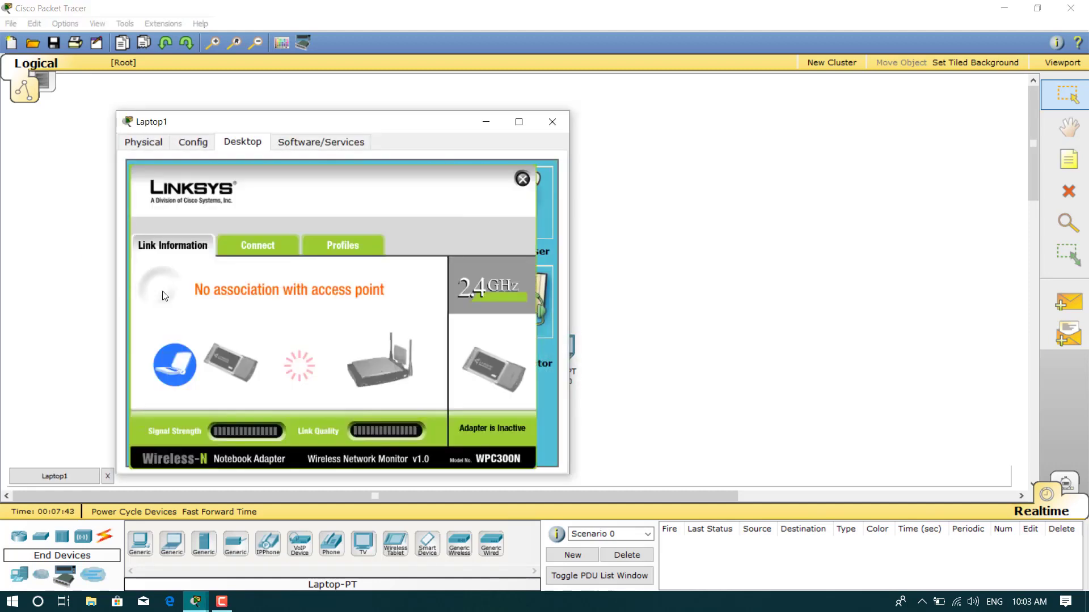
pyautogui.click(266, 247)
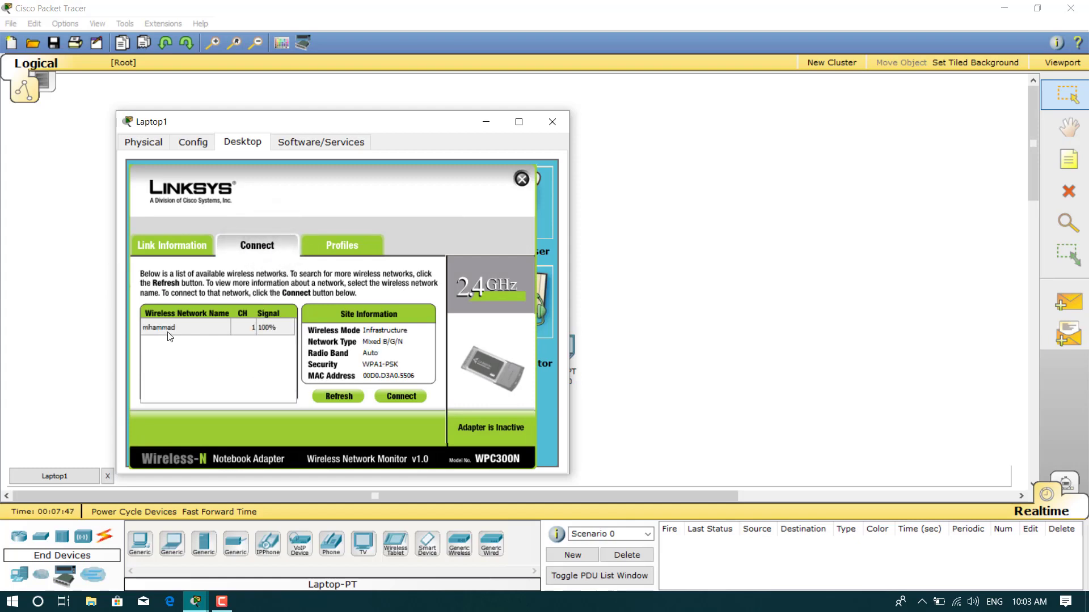
pyautogui.click(221, 328)
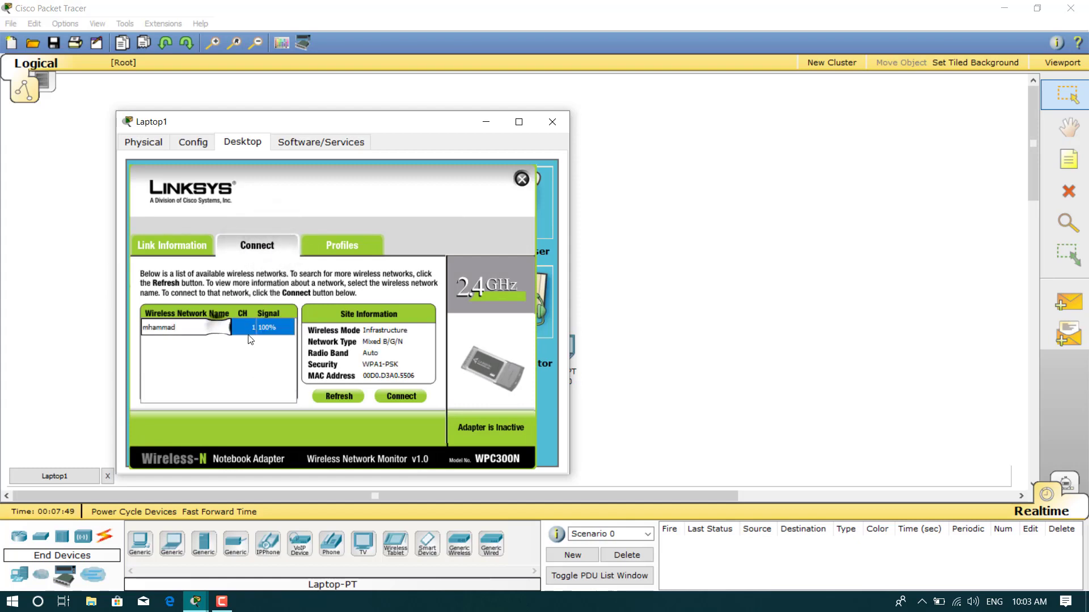
pyautogui.click(401, 396)
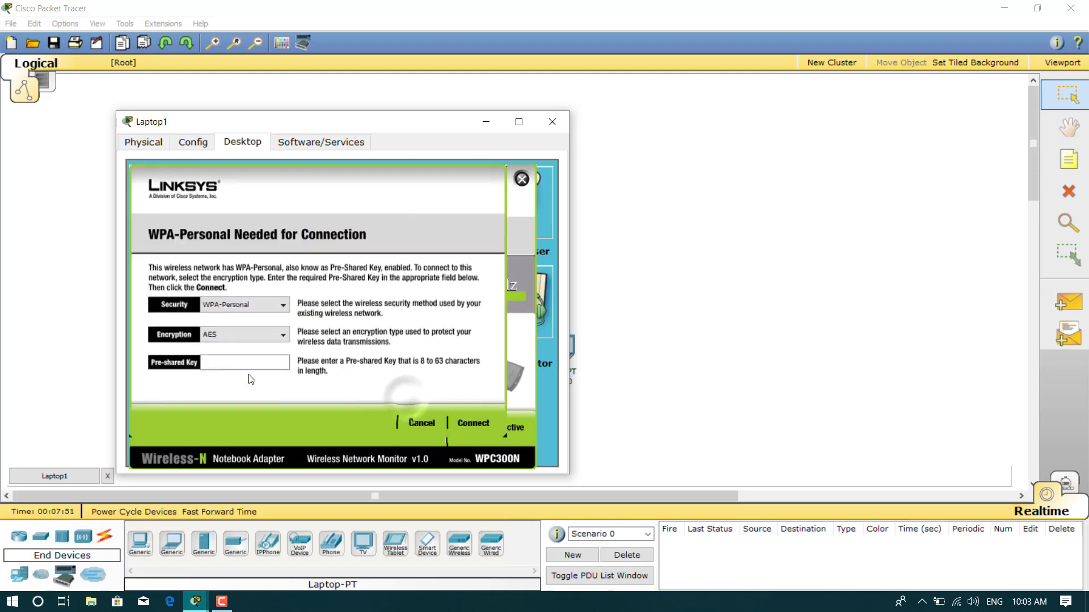
pyautogui.click(215, 363)
pyautogui.write('mhammad1234')
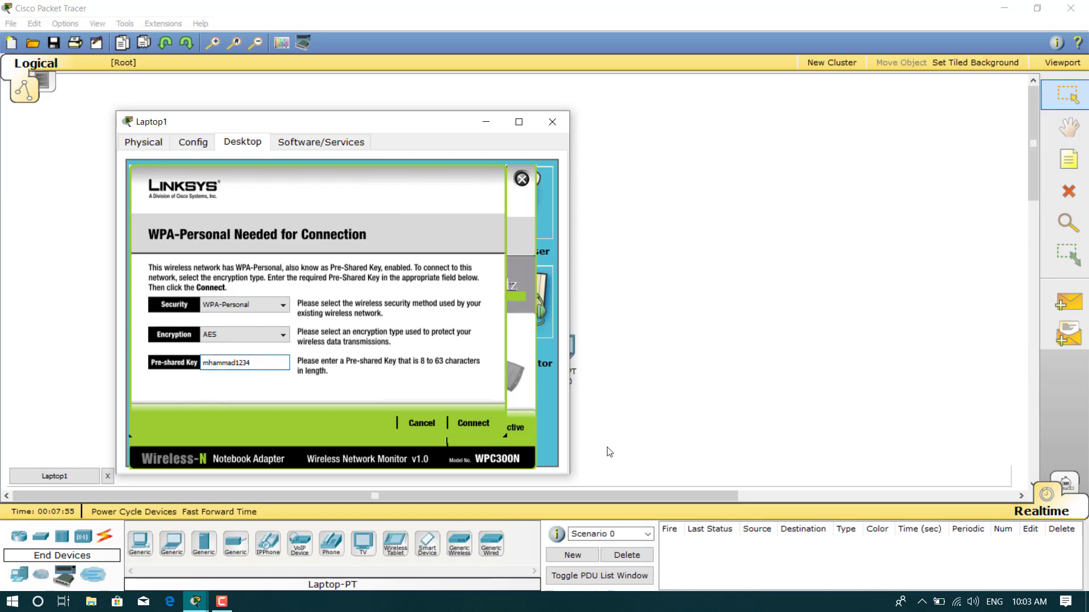
pyautogui.click(476, 423)
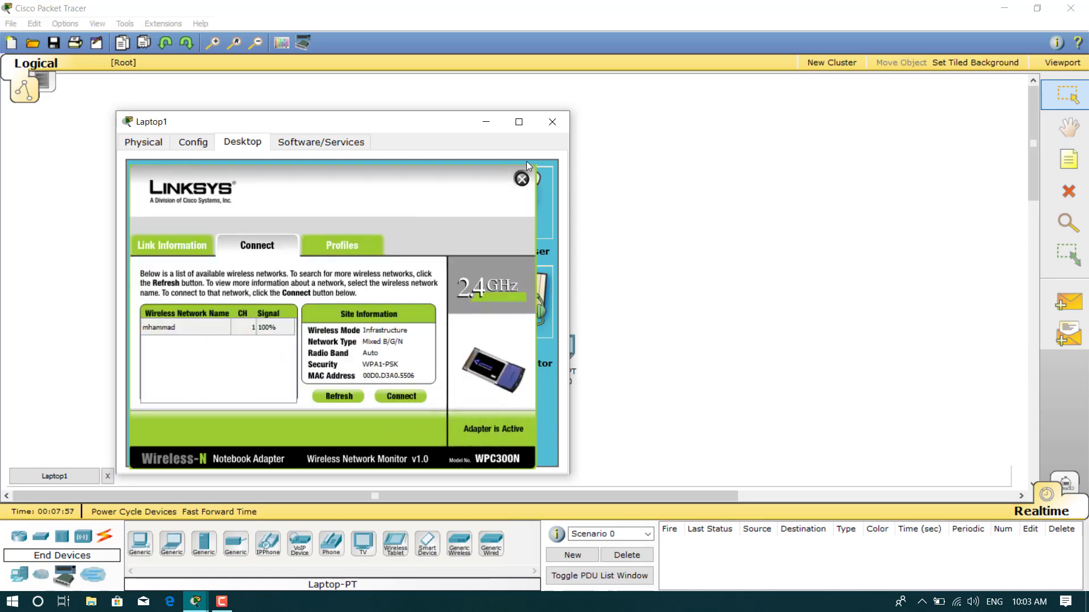
pyautogui.click(564, 122)
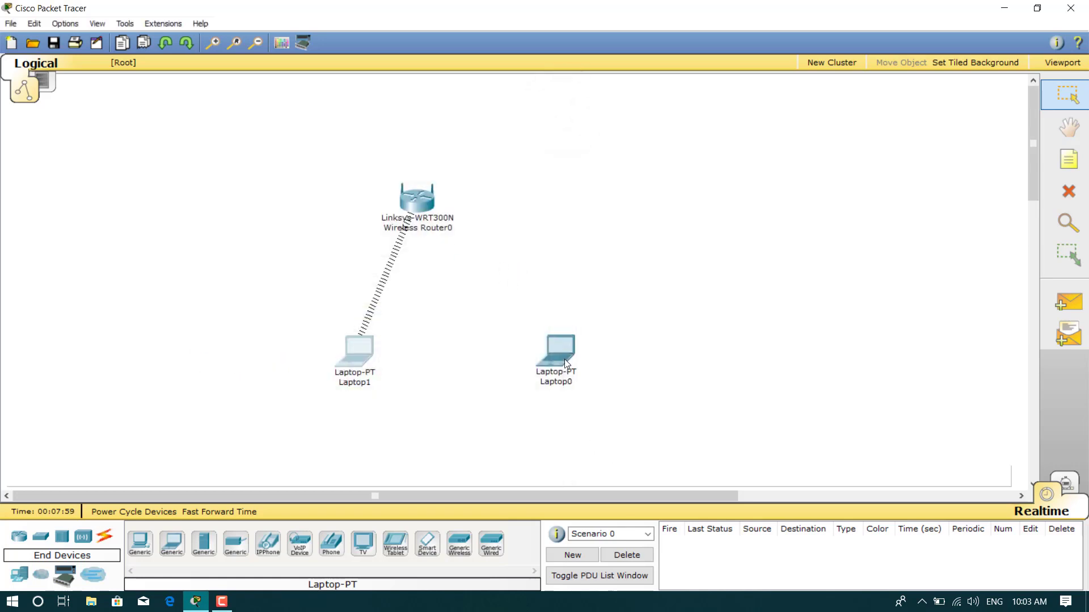
# Join Laptop0 to the renamed router network by entering its pre-shared key in PC Wireless
pyautogui.click(546, 346)
pyautogui.click(104, 204)
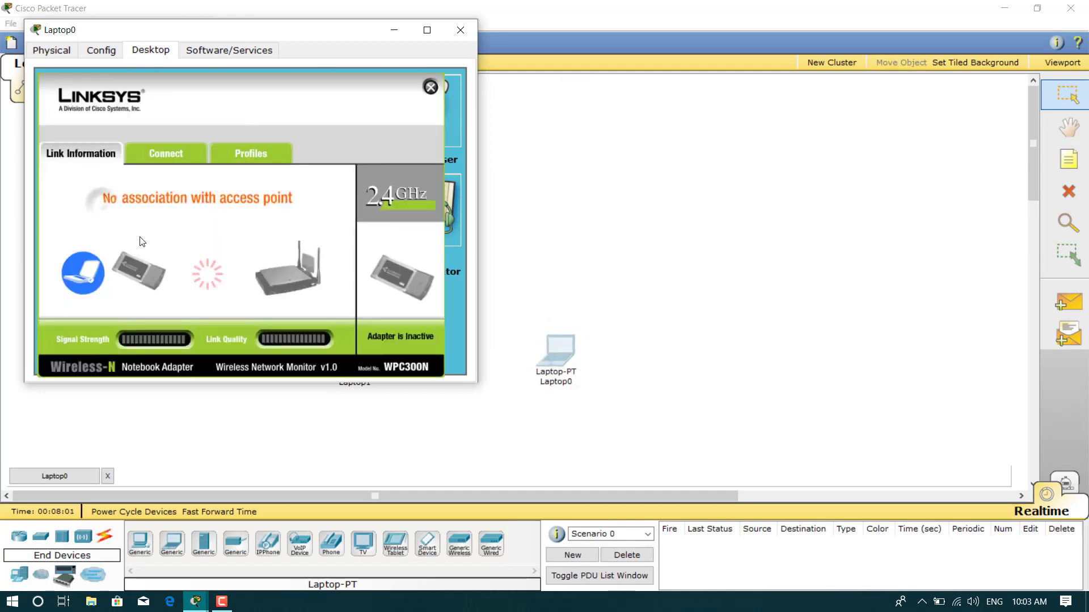
pyautogui.click(163, 152)
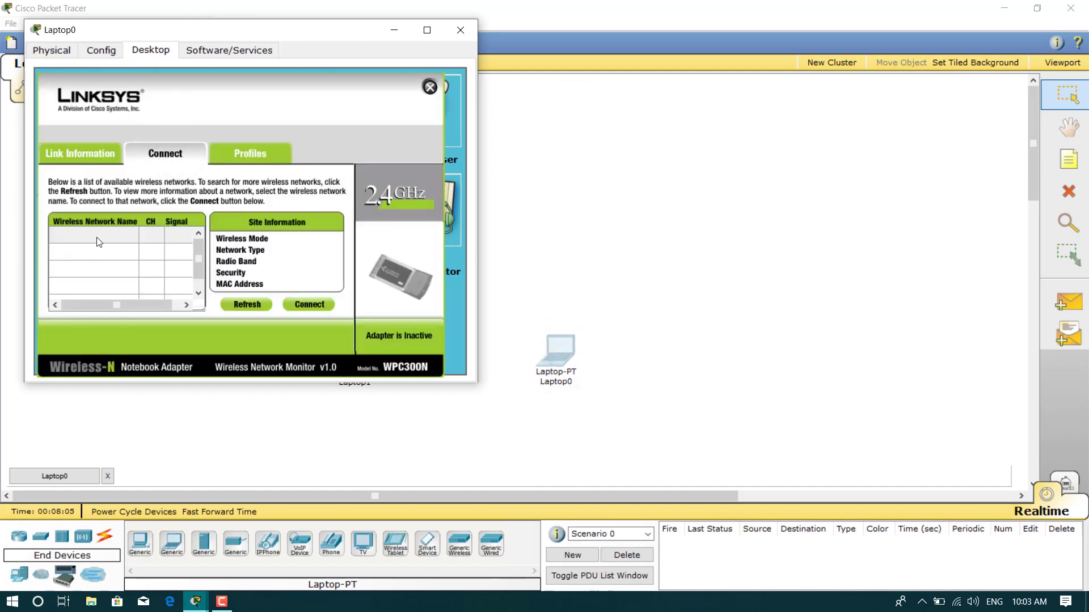
pyautogui.click(99, 238)
pyautogui.click(306, 304)
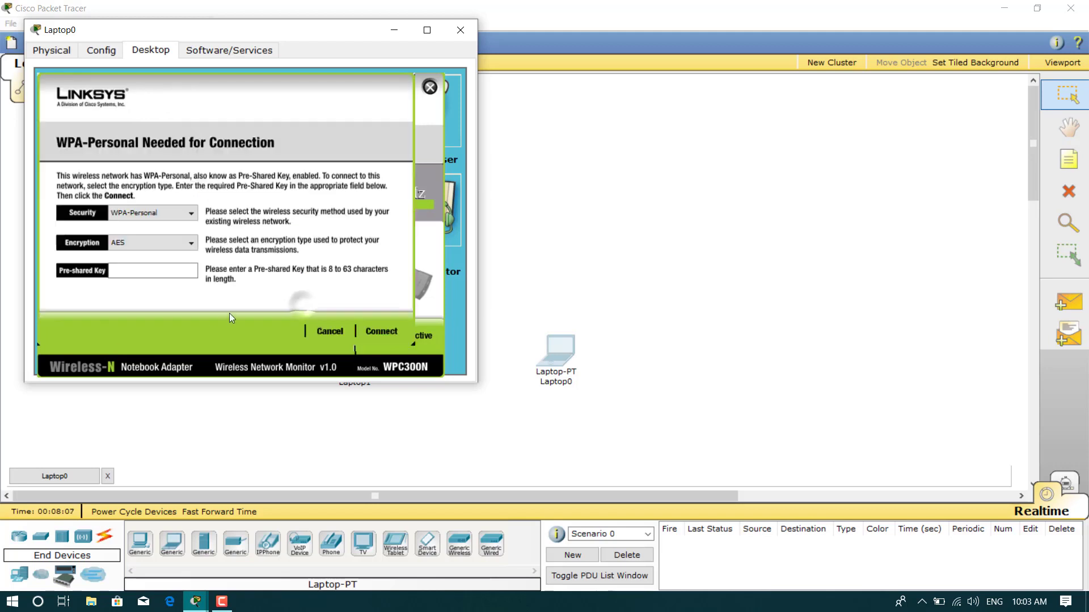
pyautogui.click(159, 271)
pyautogui.write('mhammad1234')
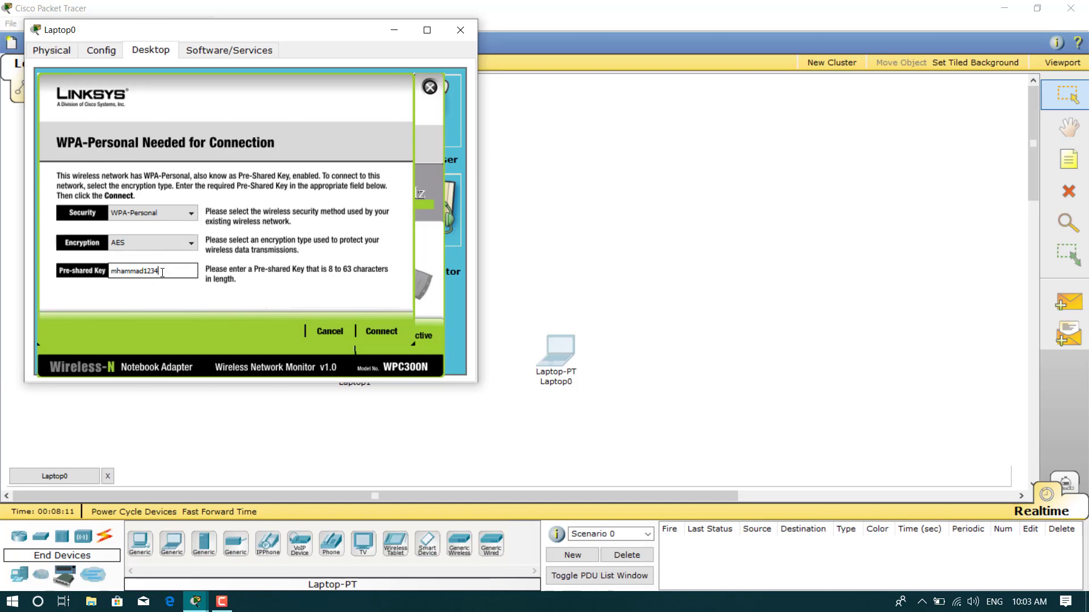
pyautogui.click(391, 332)
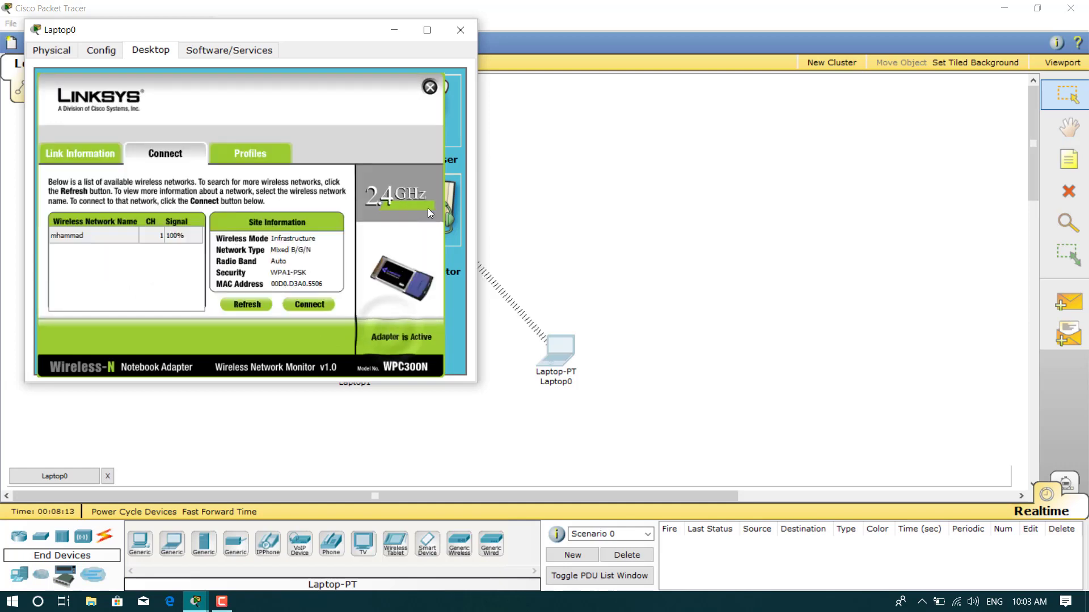
pyautogui.click(461, 29)
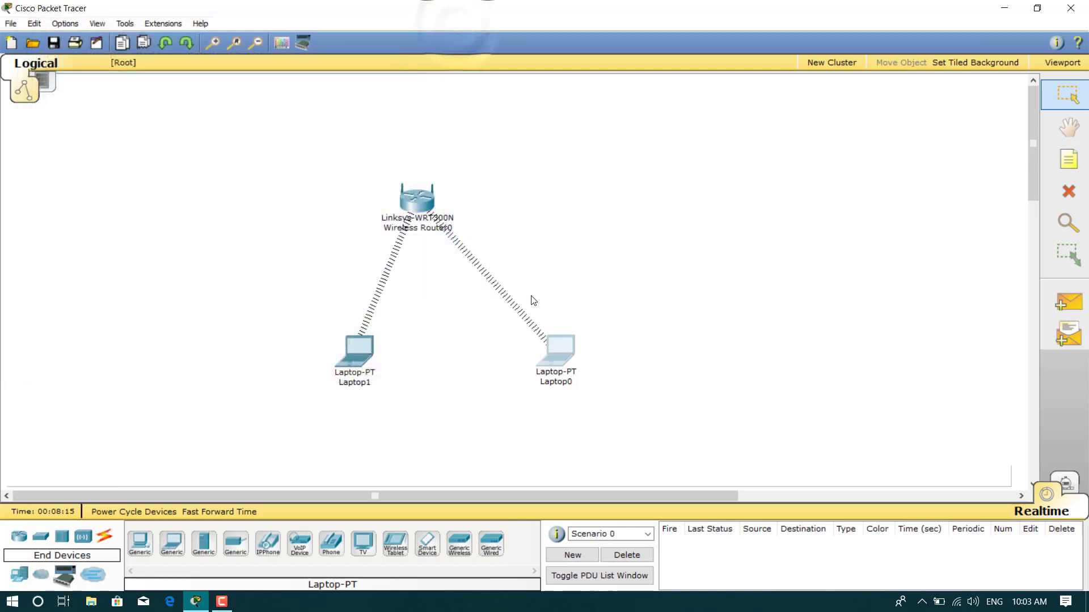
# Send simple PDU pings from Laptop0 to Laptop1 and from Laptop1 to Laptop0
pyautogui.moveTo(359, 352); pyautogui.dragTo(335, 361)
pyautogui.moveTo(570, 358)
pyautogui.mouseDown()
pyautogui.moveTo(549, 353)
pyautogui.moveTo(559, 357)
pyautogui.mouseUp()
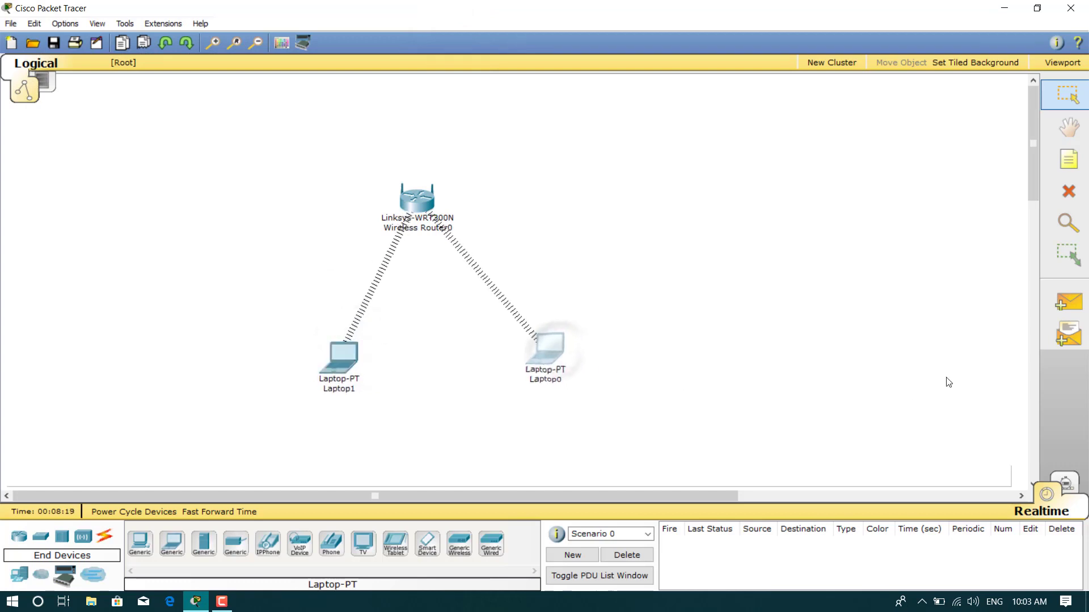
pyautogui.click(1073, 302)
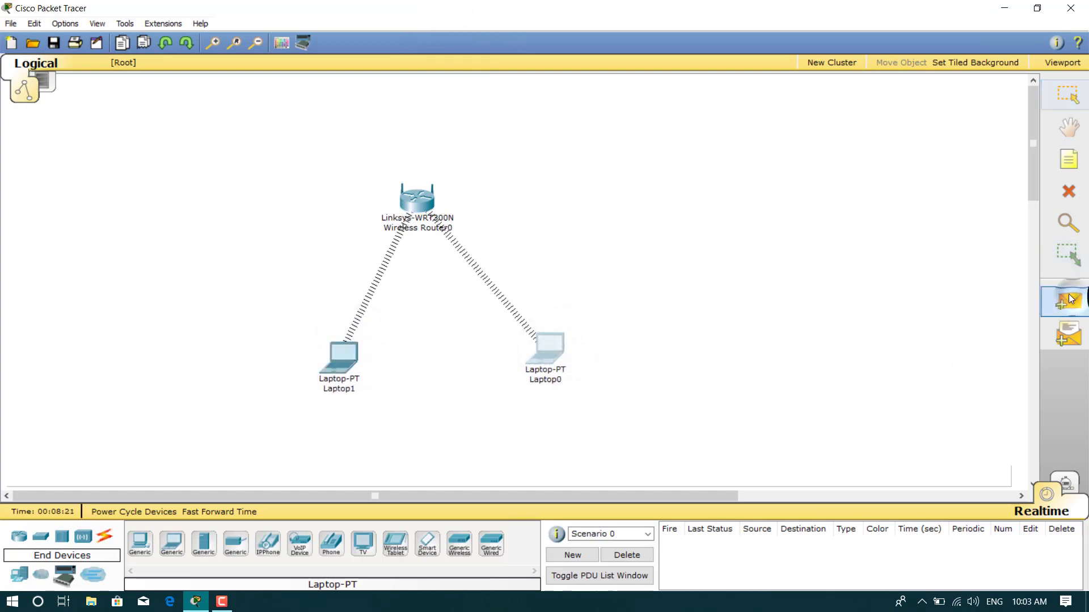
pyautogui.click(559, 356)
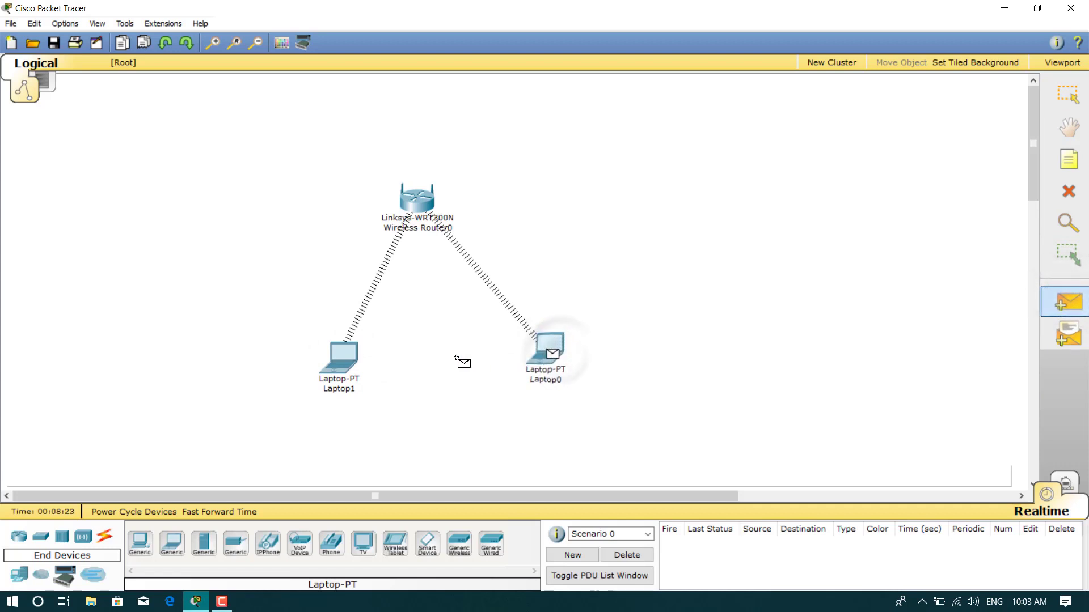
pyautogui.click(340, 357)
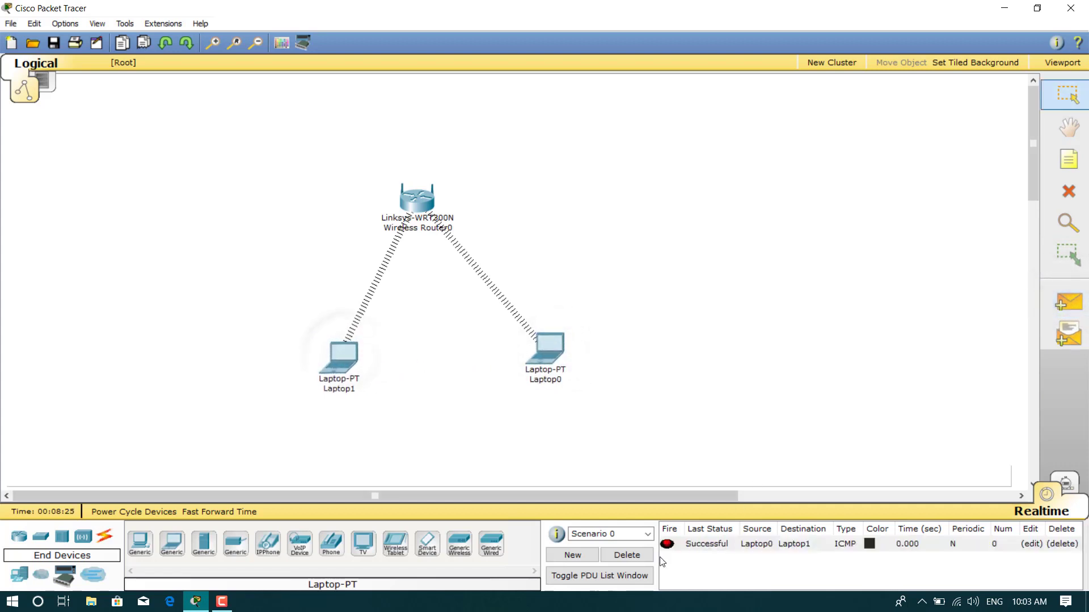
pyautogui.click(1074, 307)
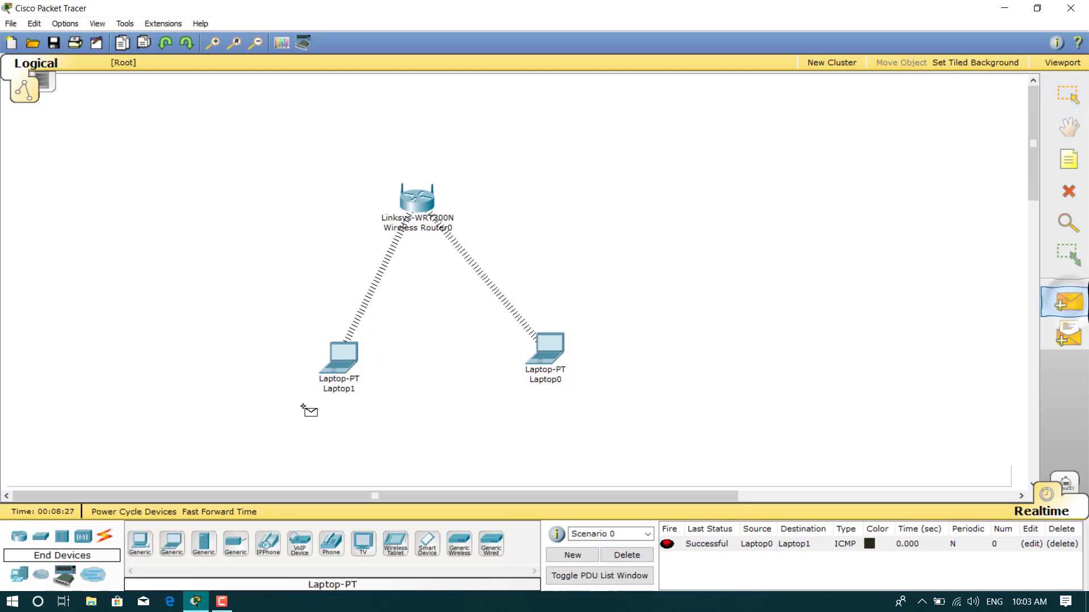
pyautogui.click(343, 357)
pyautogui.click(556, 352)
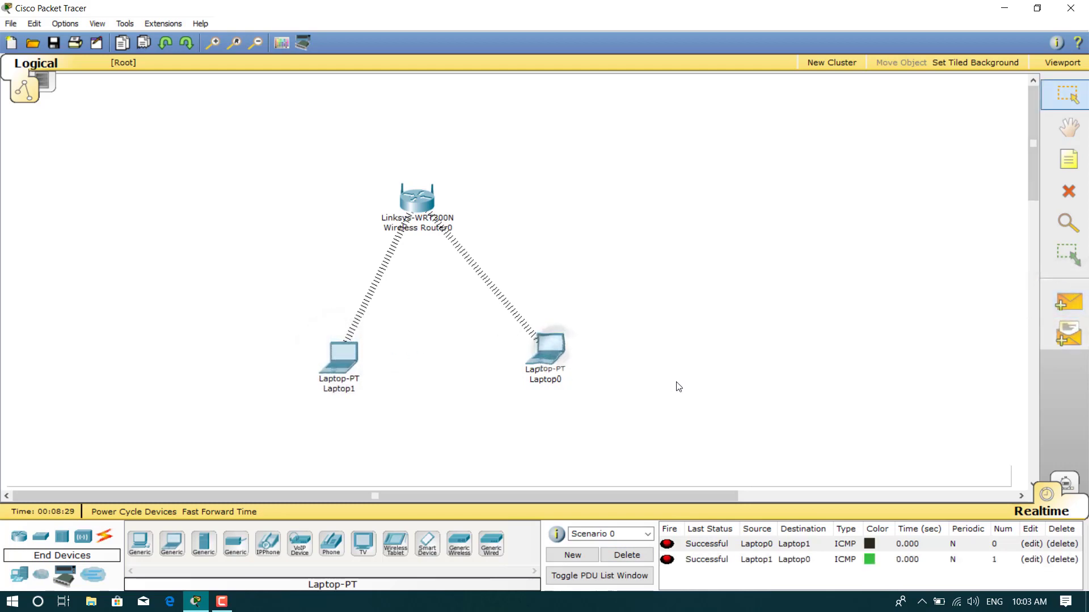
# Ping the wireless router from Laptop0, then delete all PDU results from the list
pyautogui.press('p')
pyautogui.click(548, 349)
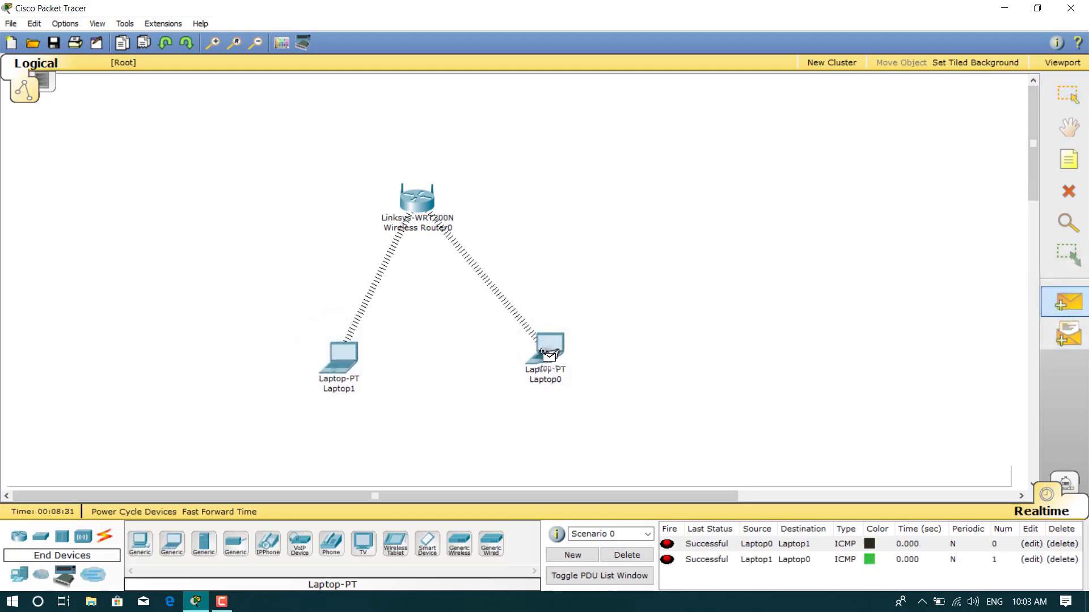
pyautogui.click(417, 198)
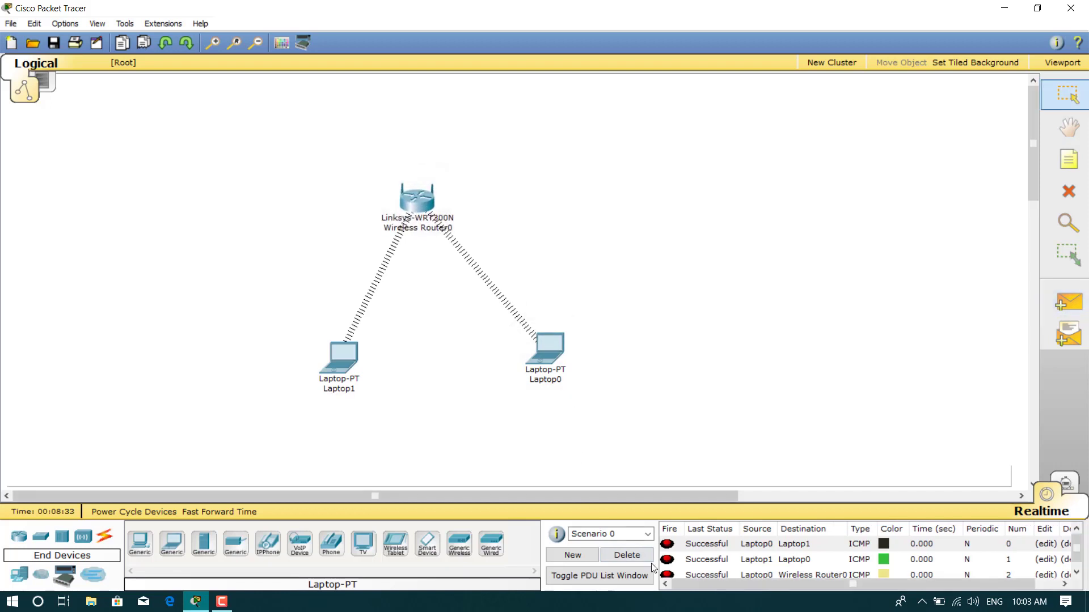
pyautogui.click(629, 555)
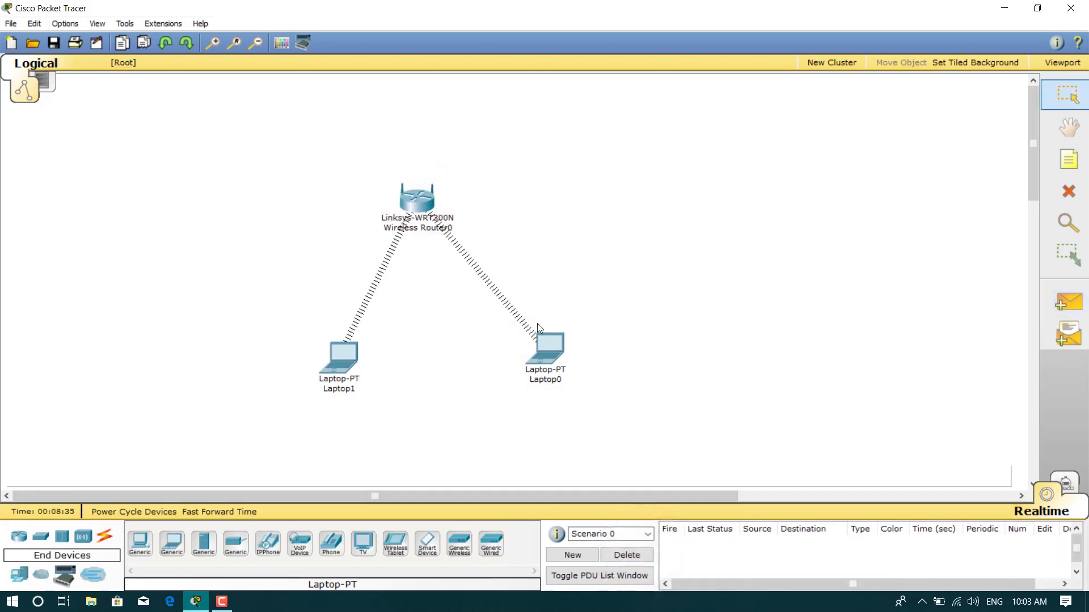
pyautogui.click(232, 604)
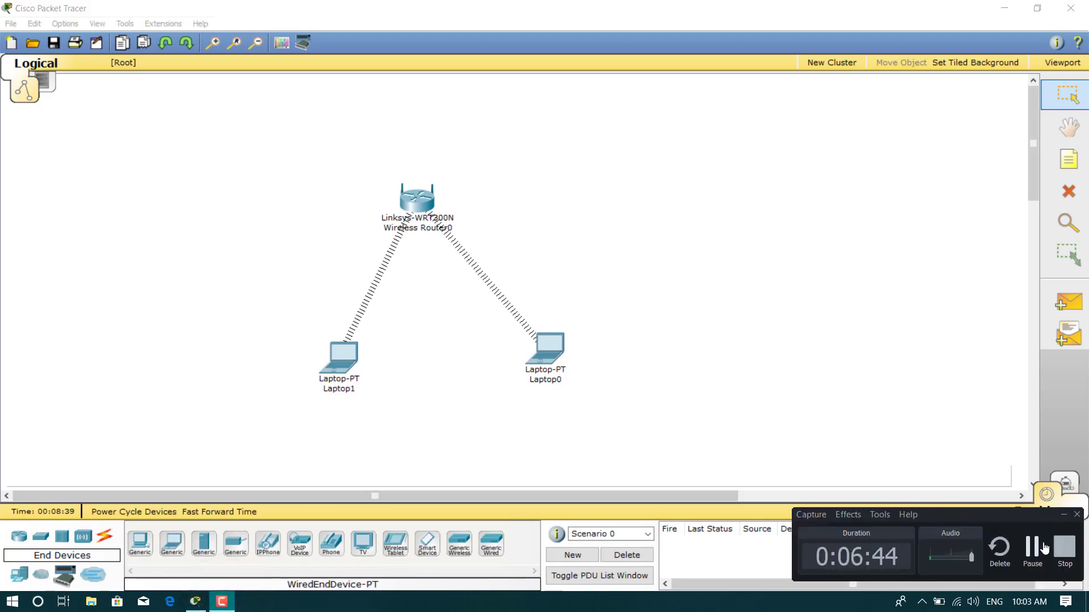